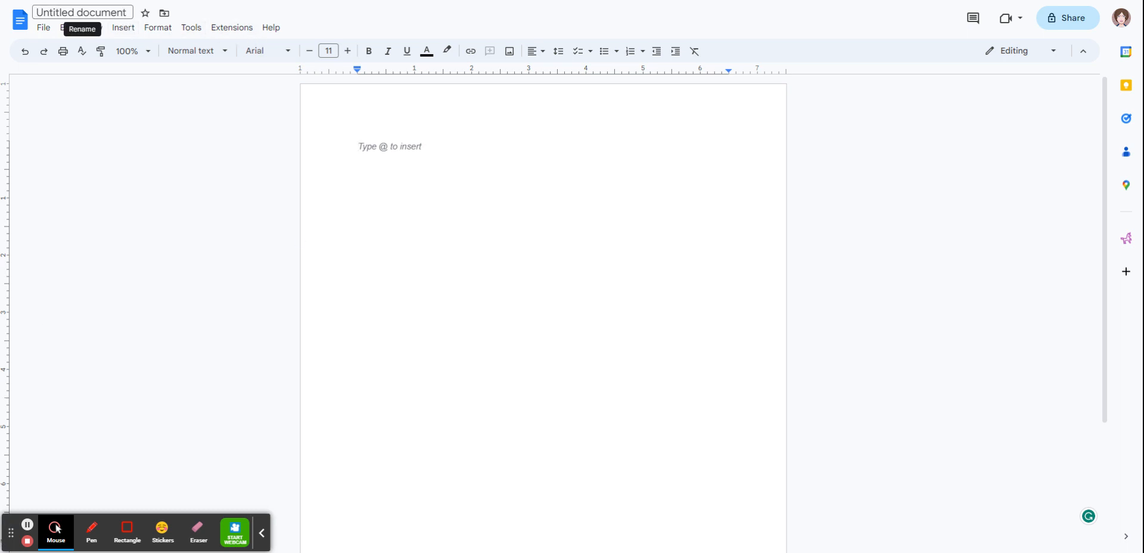
# - Rename the untitled document to 'Research Paper'
pyautogui.click(81, 13)
pyautogui.click(127, 16)
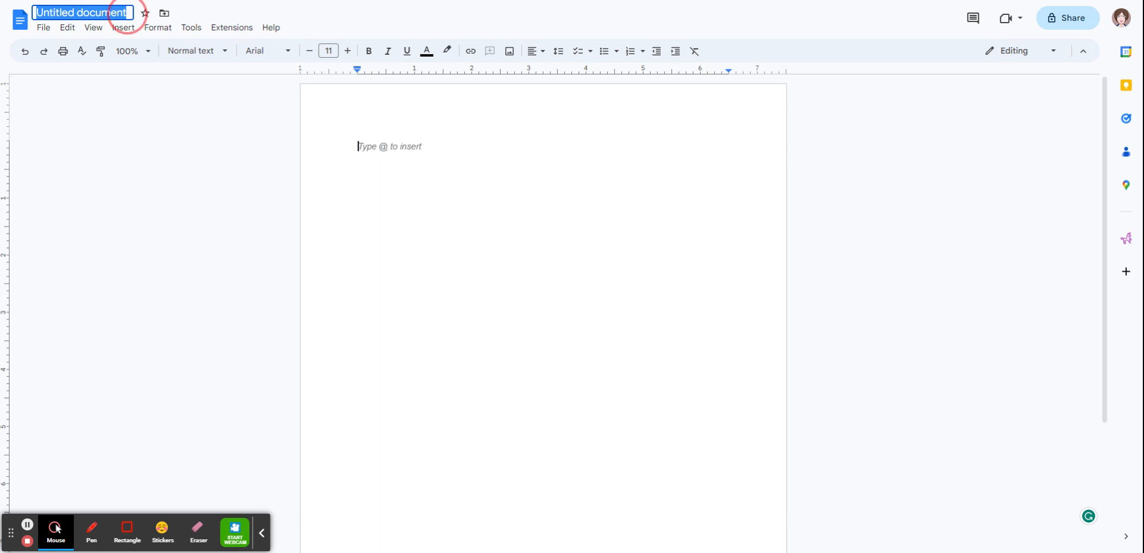
pyautogui.write('Resea')
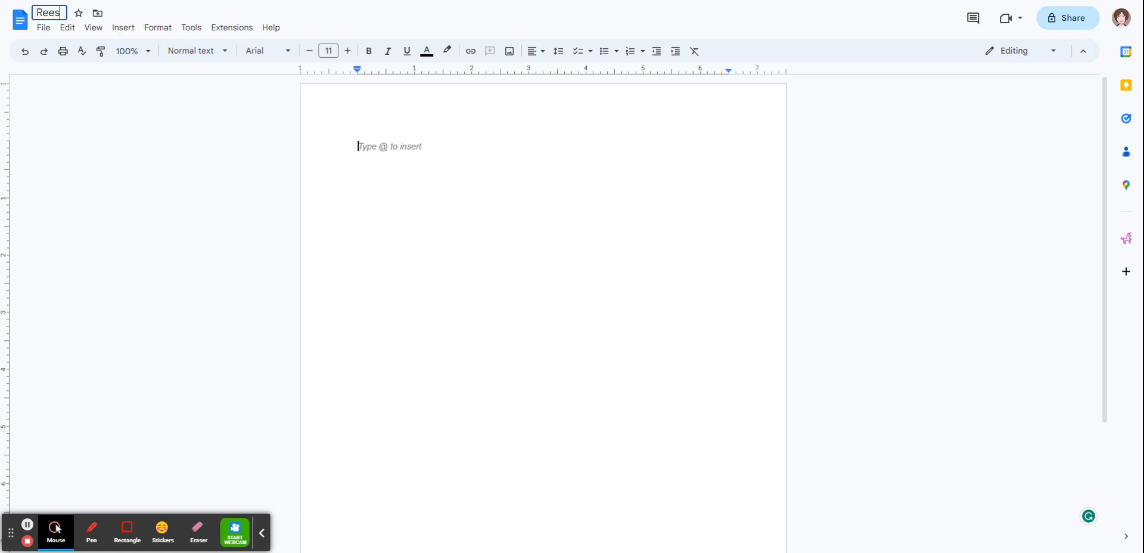
pyautogui.write('rch Paper')
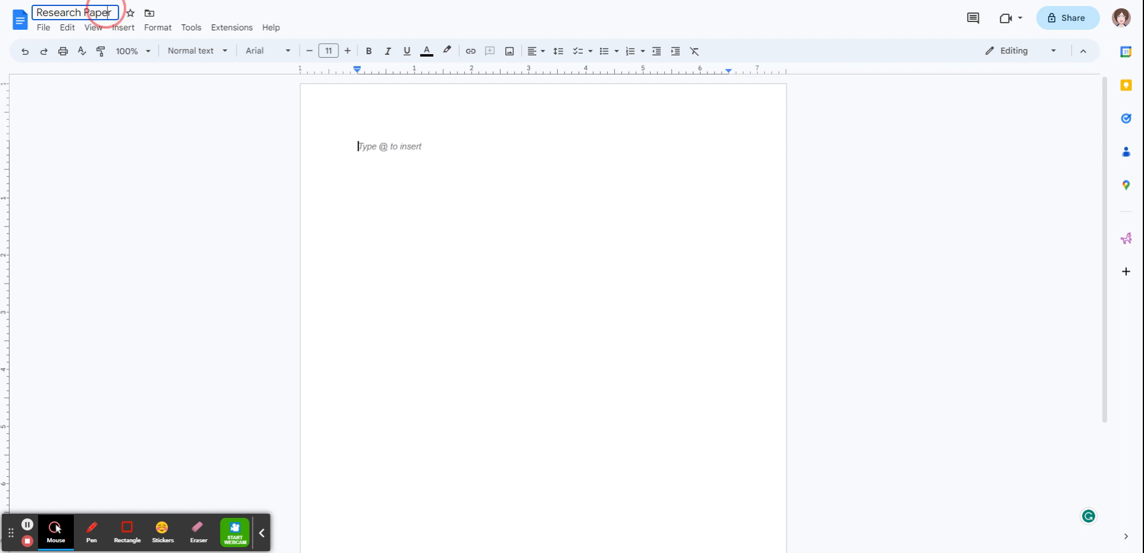
pyautogui.moveTo(110, 12); pyautogui.dragTo(38, 13)
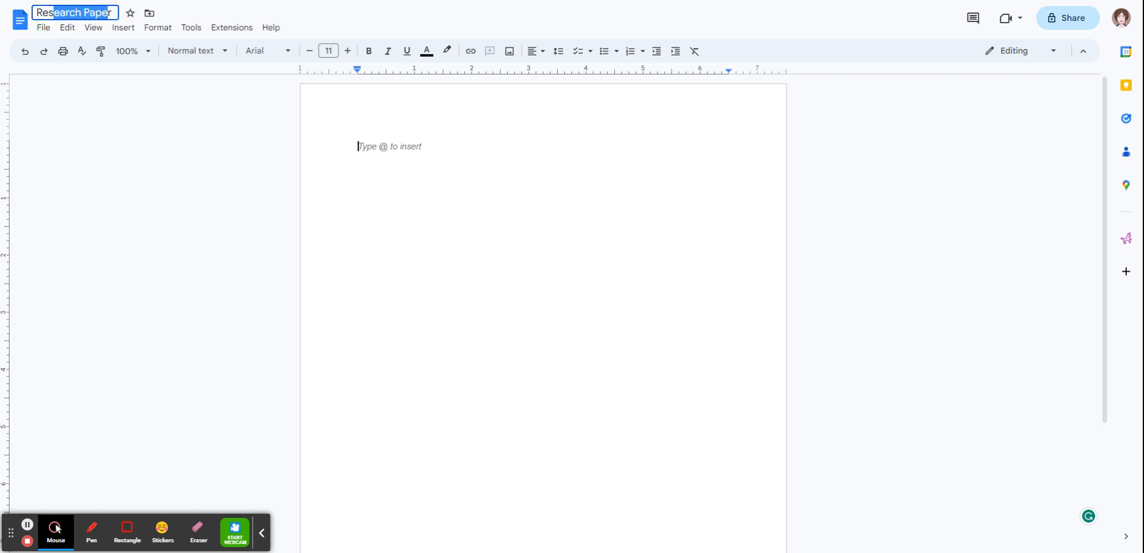
pyautogui.click(54, 13)
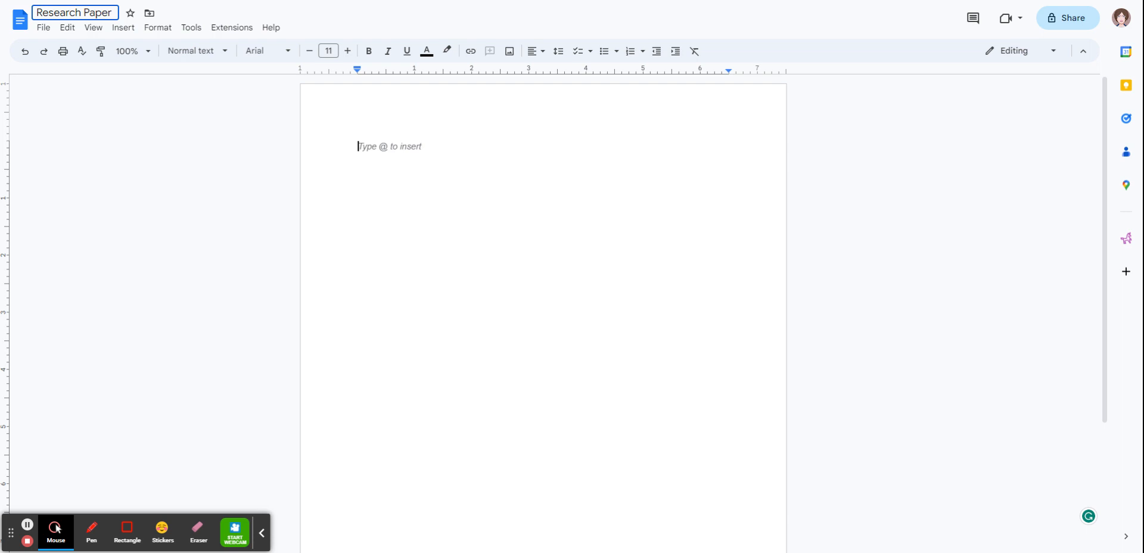
# - Format the body text as Times New Roman, size 12, with double line spacing
pyautogui.click(289, 51)
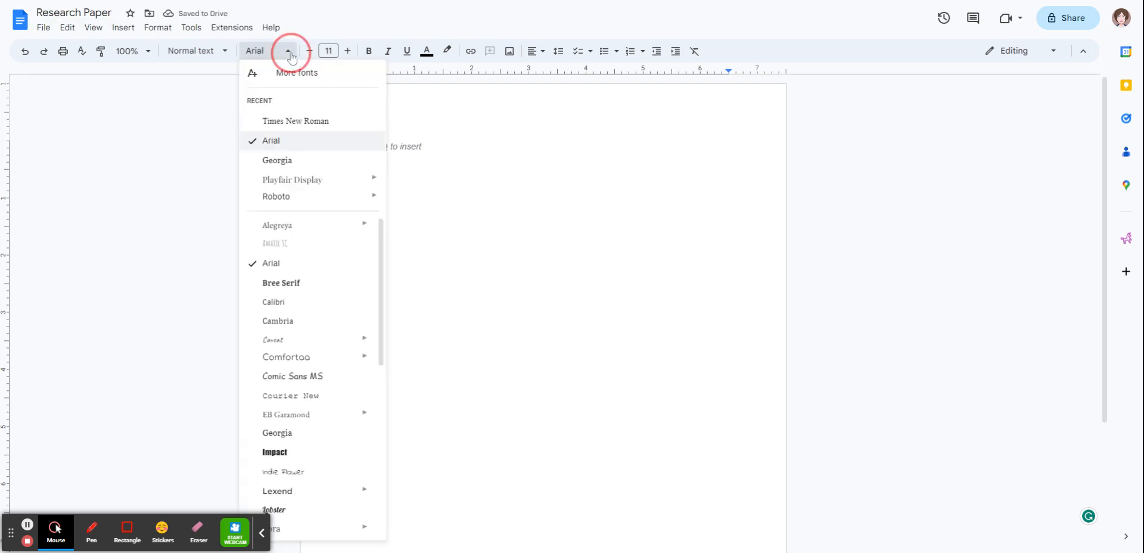
pyautogui.click(297, 122)
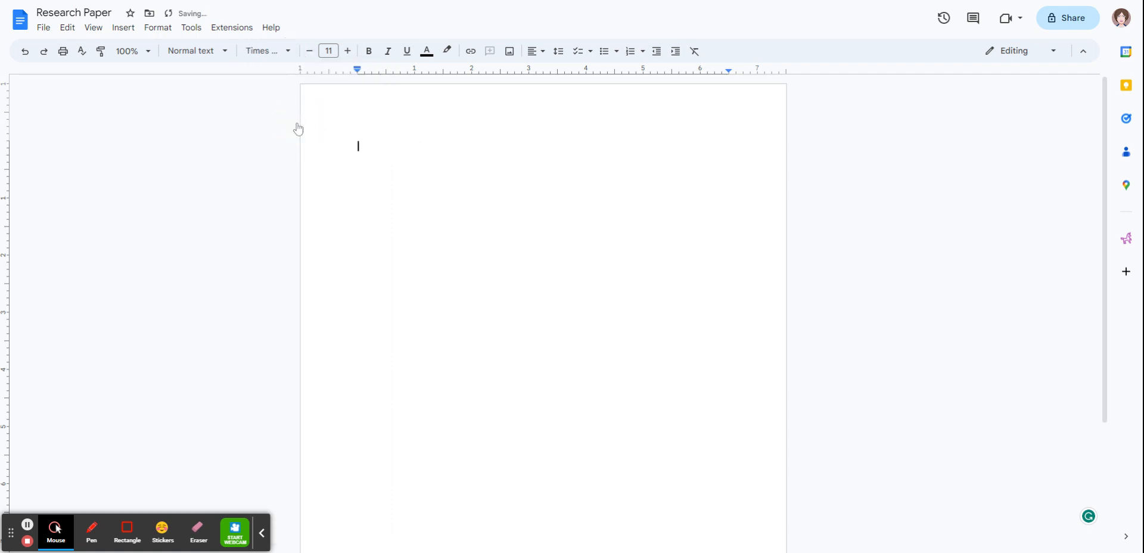
pyautogui.click(287, 52)
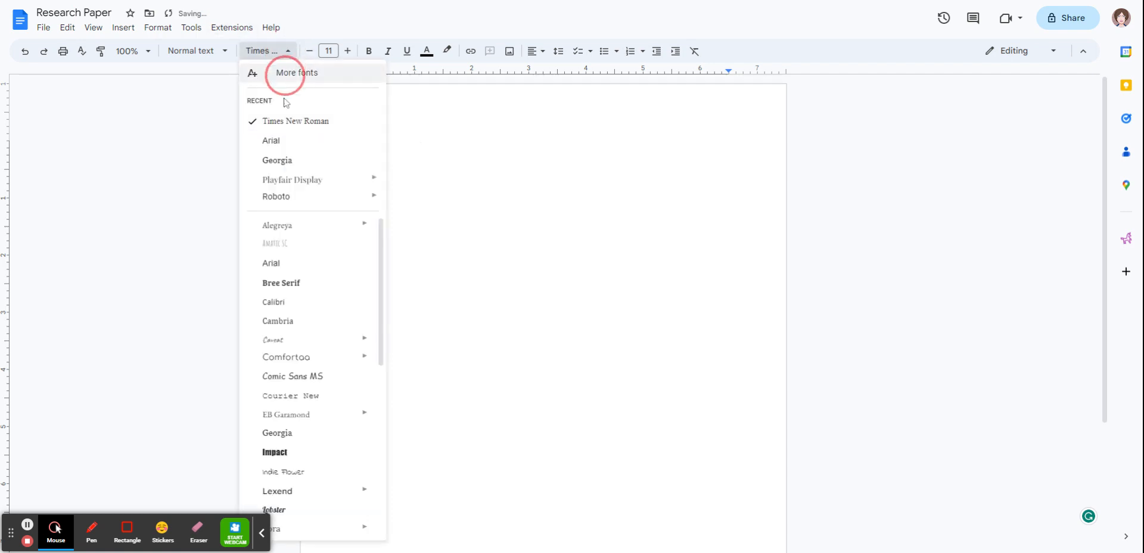
pyautogui.click(287, 122)
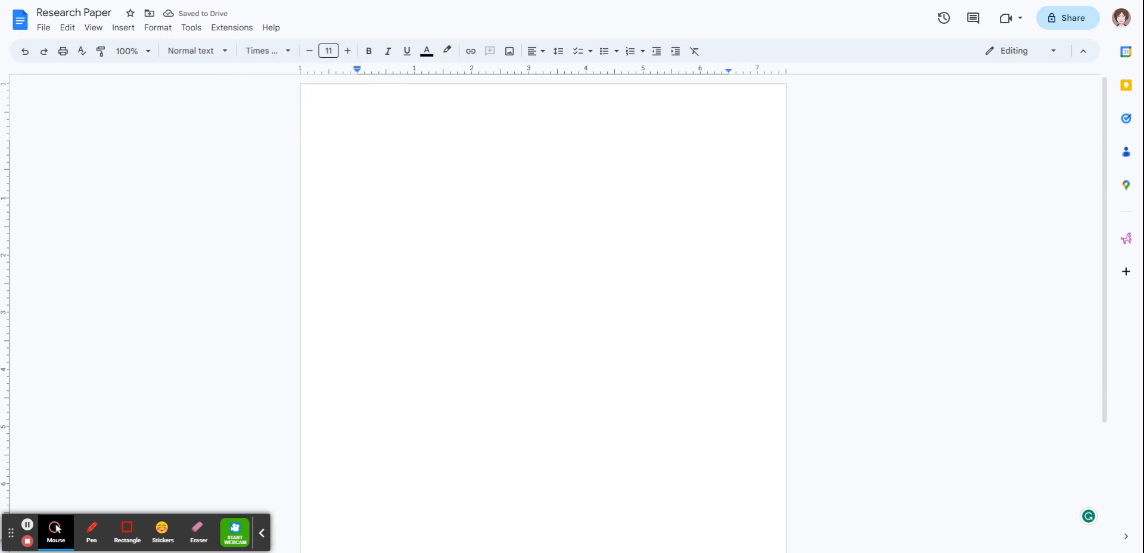
pyautogui.click(328, 50)
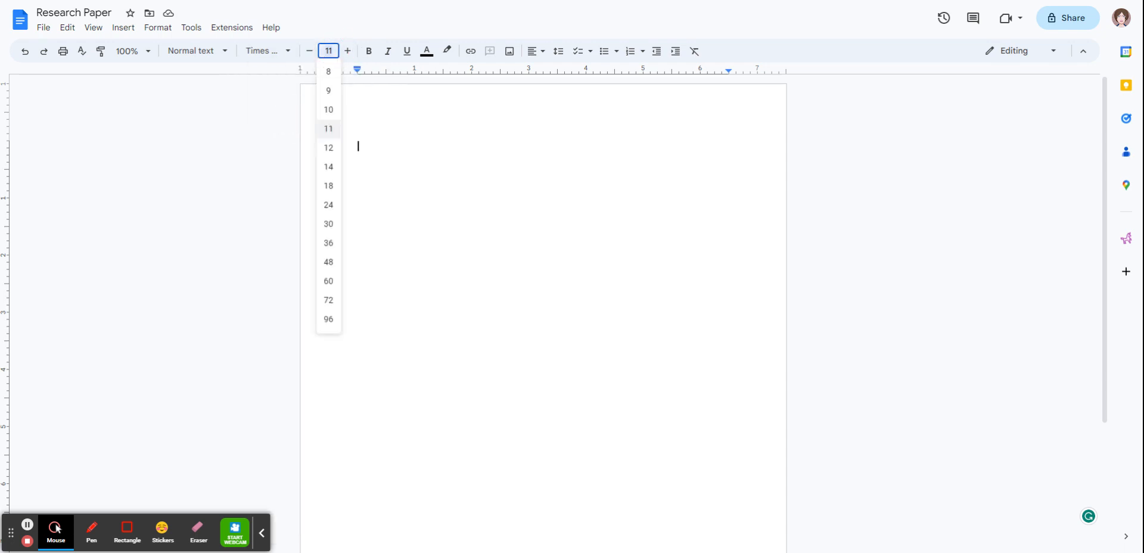
pyautogui.click(328, 147)
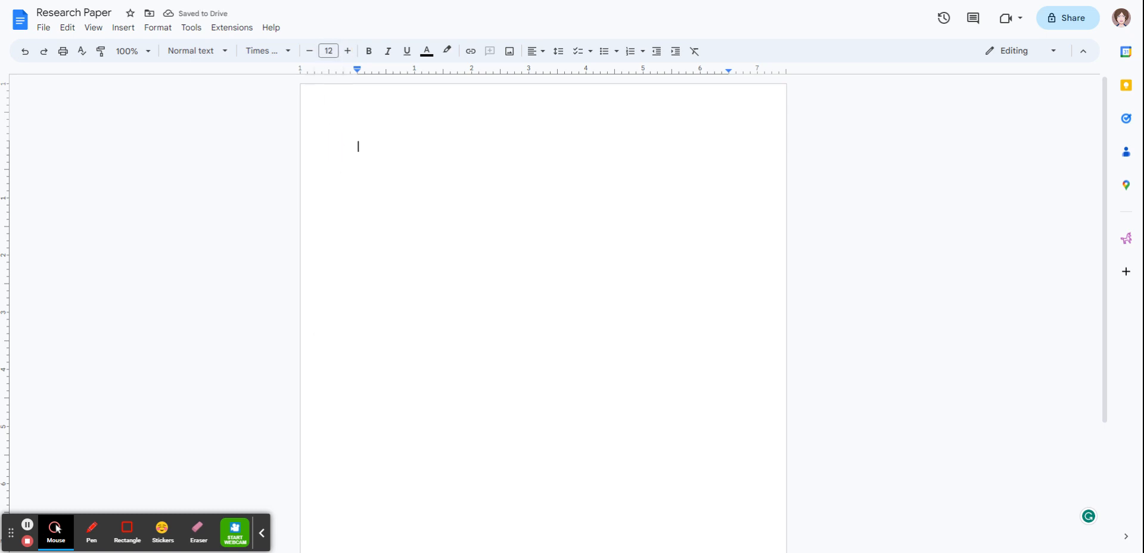
pyautogui.click(559, 52)
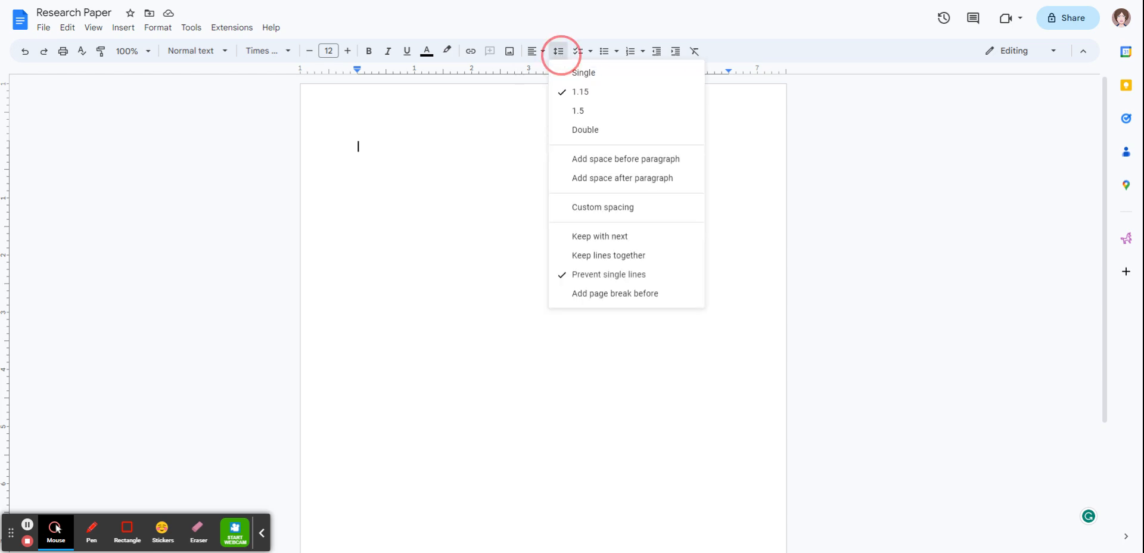
pyautogui.click(581, 130)
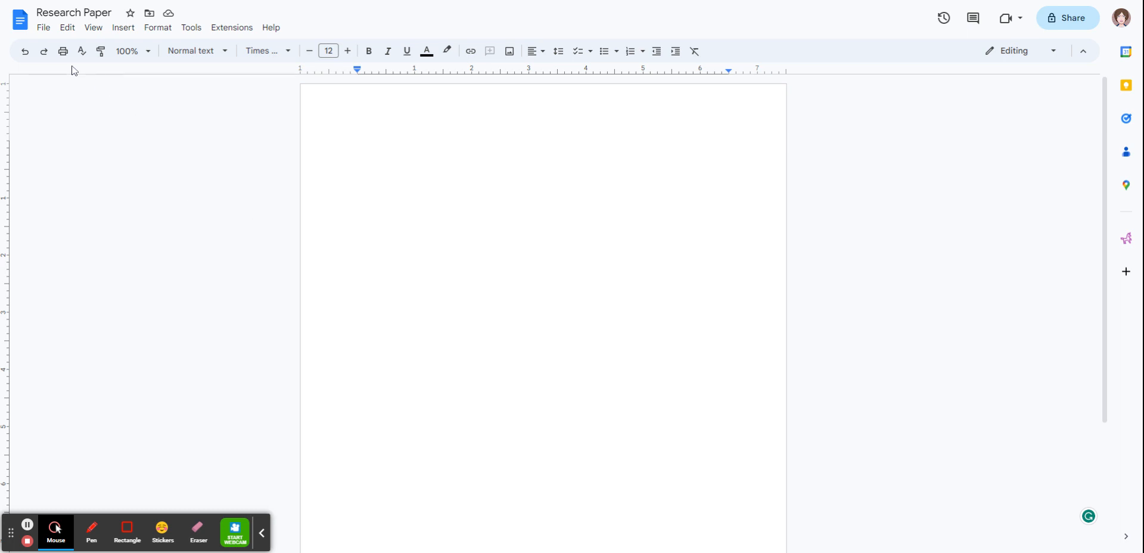
pyautogui.click(43, 28)
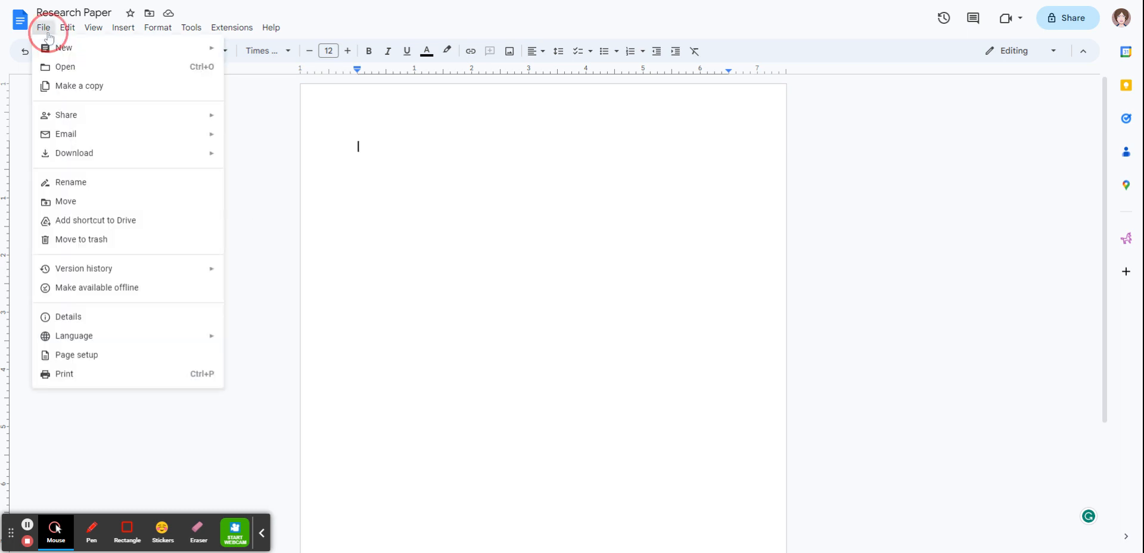
pyautogui.click(94, 356)
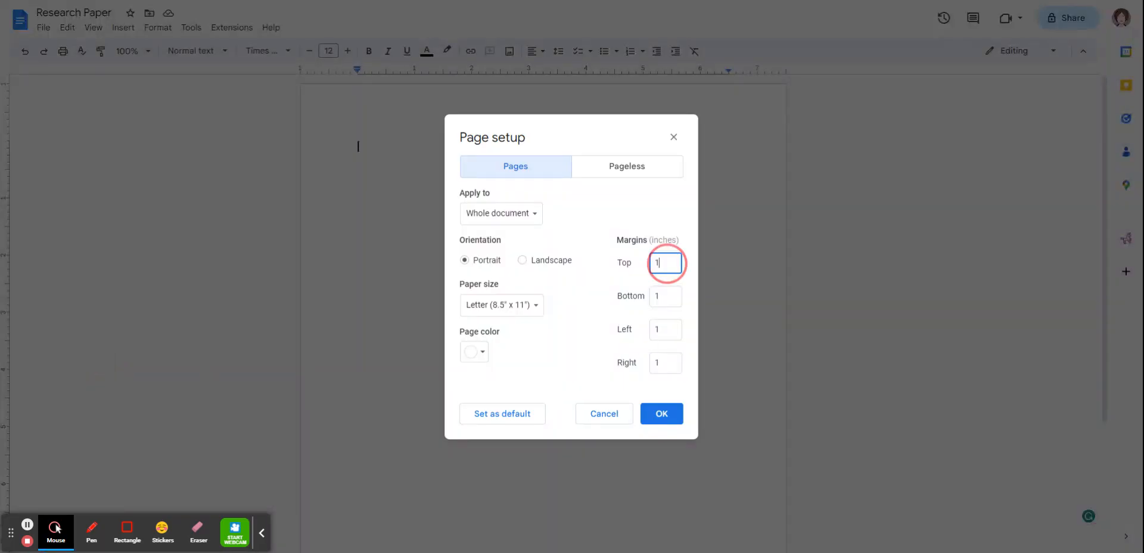
pyautogui.click(662, 263)
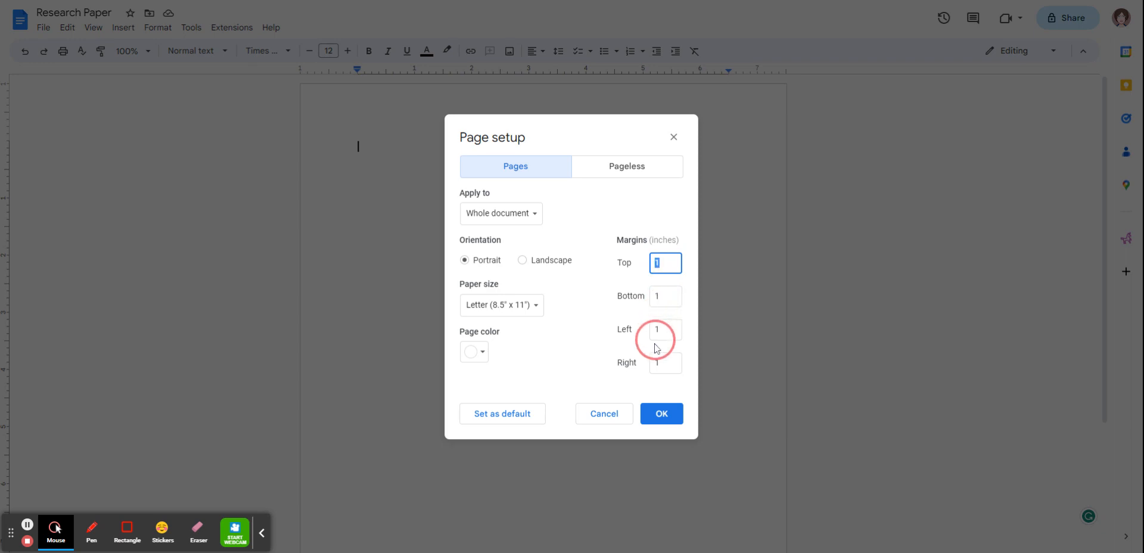
pyautogui.doubleClick(661, 261)
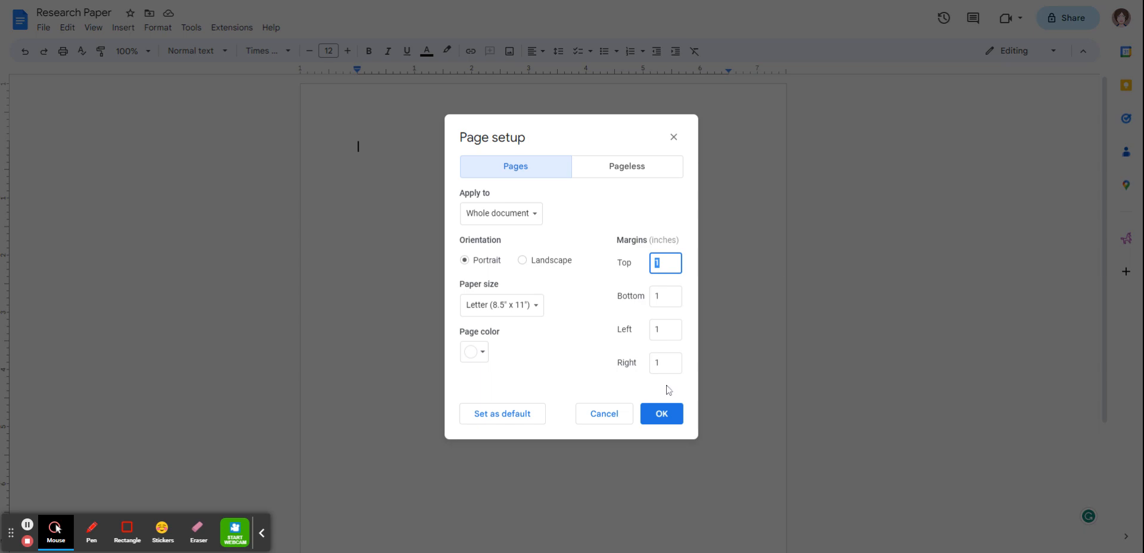
pyautogui.click(663, 413)
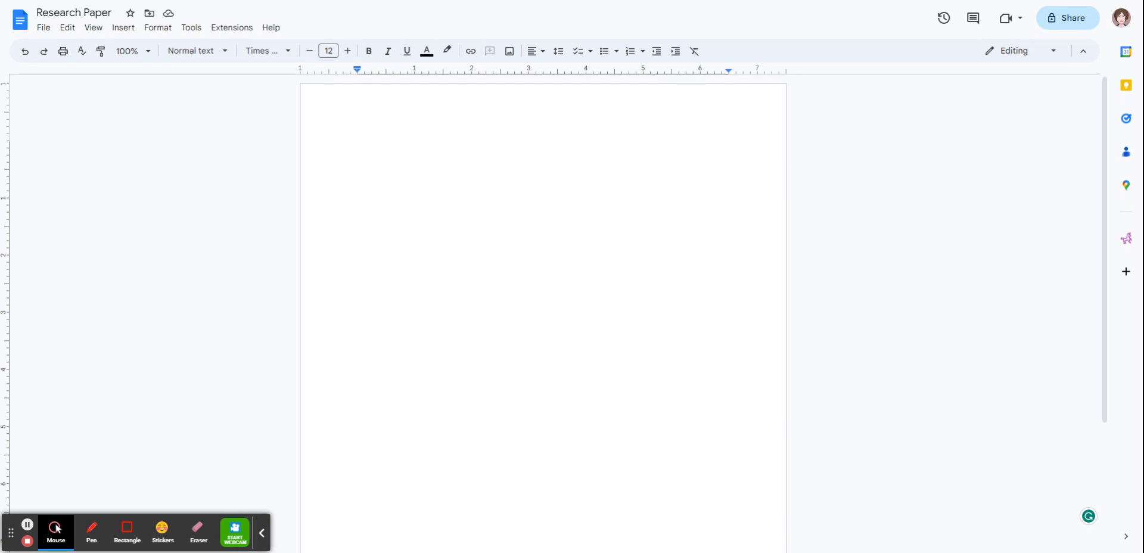
# - Right-align the page header, type the author's last name, and open the page number settings
pyautogui.doubleClick(363, 93)
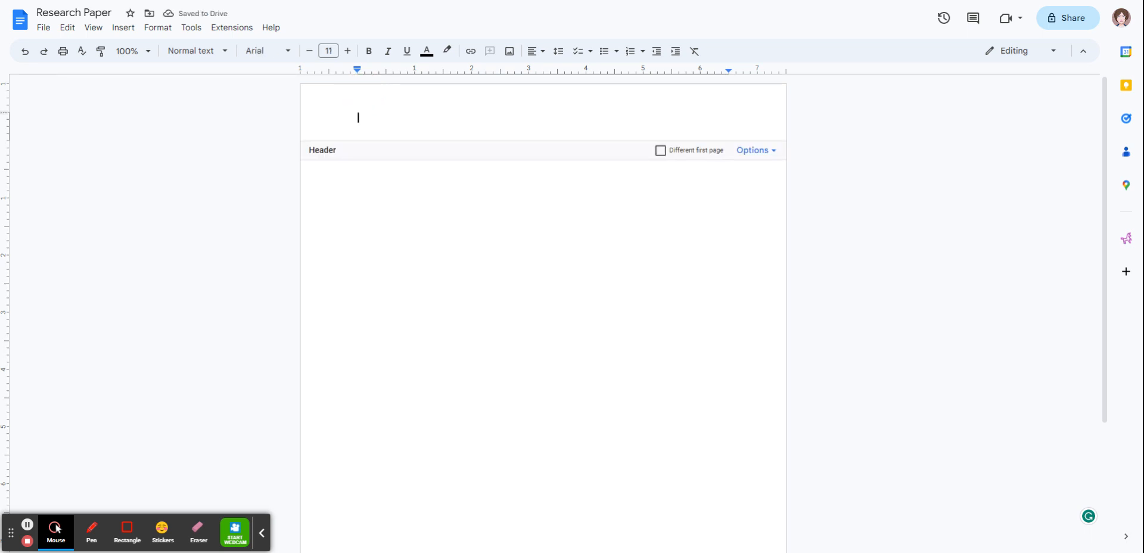
pyautogui.click(541, 54)
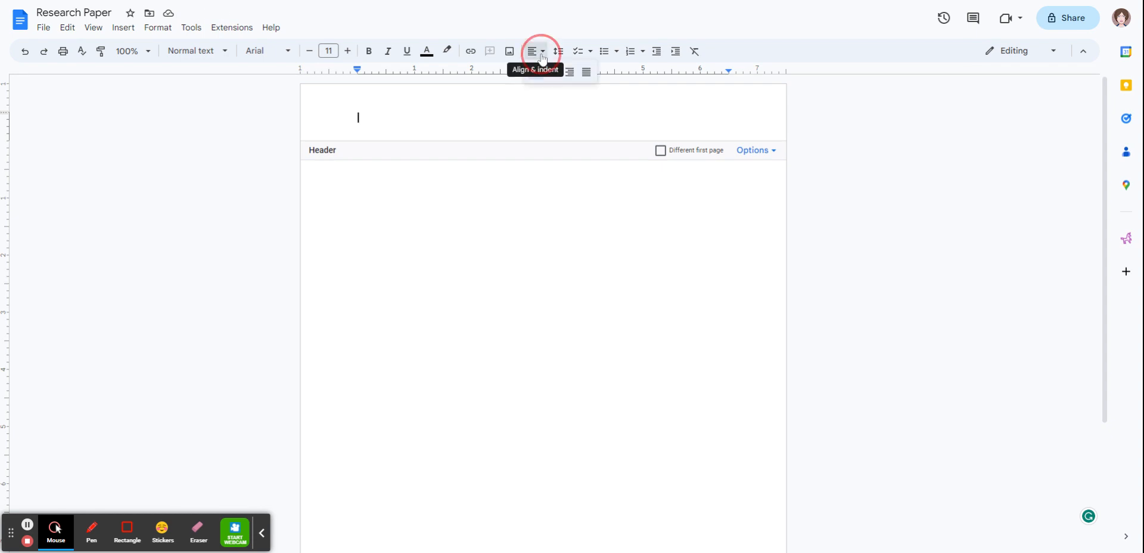
pyautogui.click(571, 73)
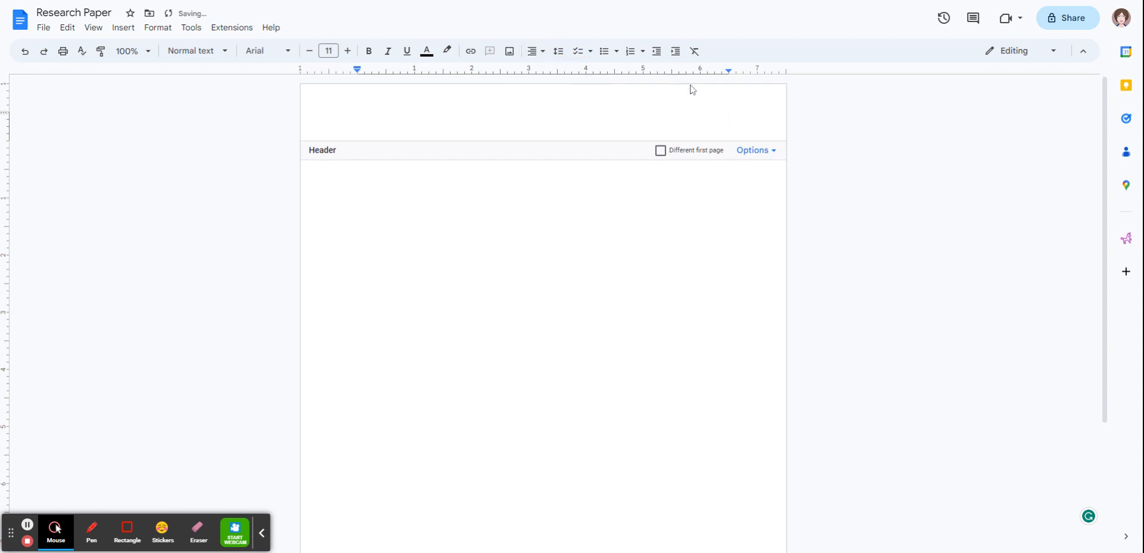
pyautogui.write('Sagert')
pyautogui.click(770, 154)
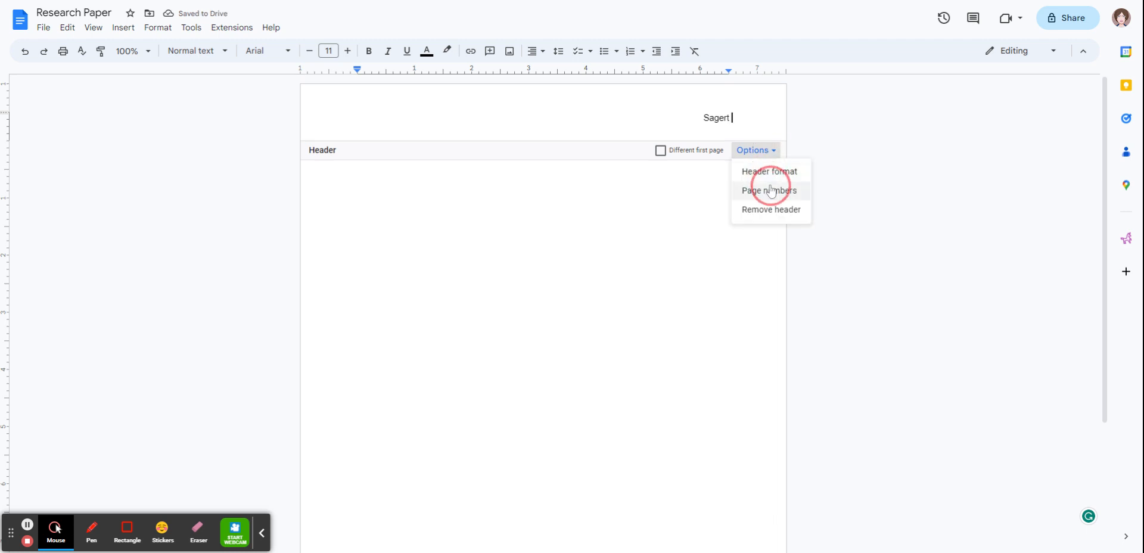
pyautogui.click(768, 191)
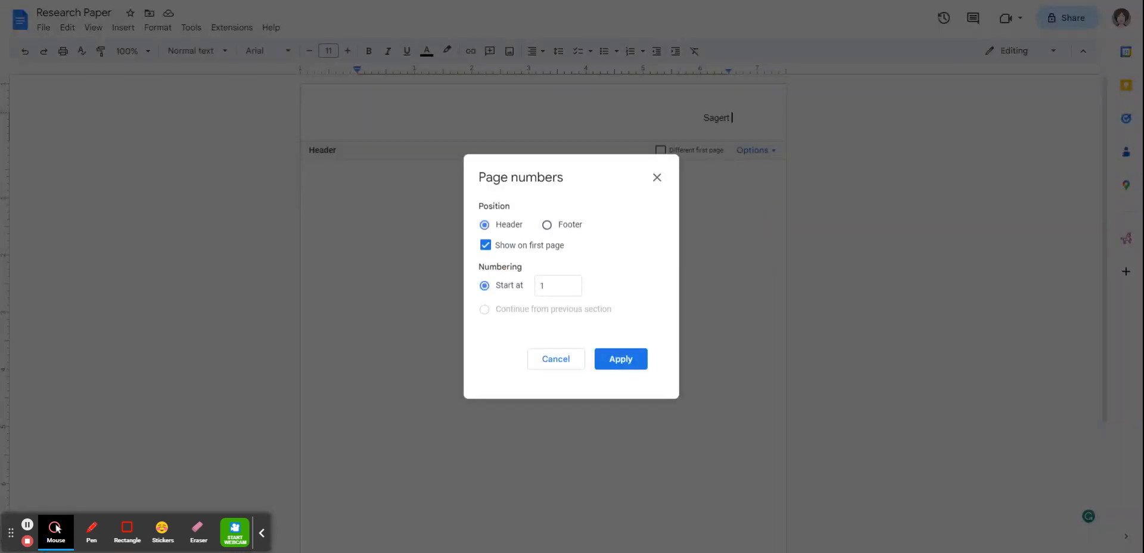
# - Add header page numbers starting at 1, then select the header's name and number
pyautogui.click(559, 286)
pyautogui.click(549, 287)
pyautogui.click(547, 286)
pyautogui.moveTo(560, 289); pyautogui.dragTo(546, 290)
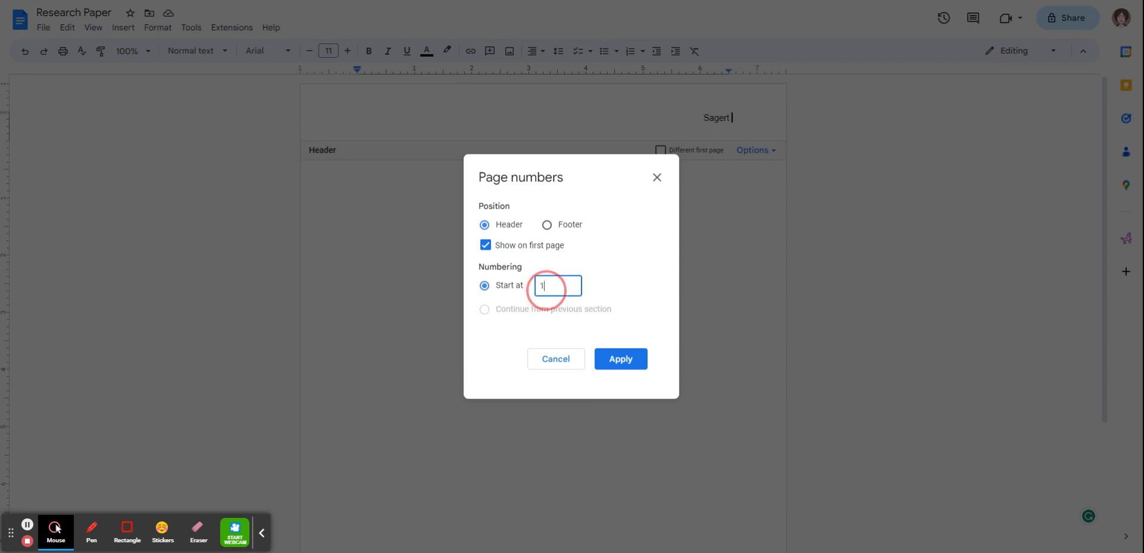
pyautogui.click(630, 365)
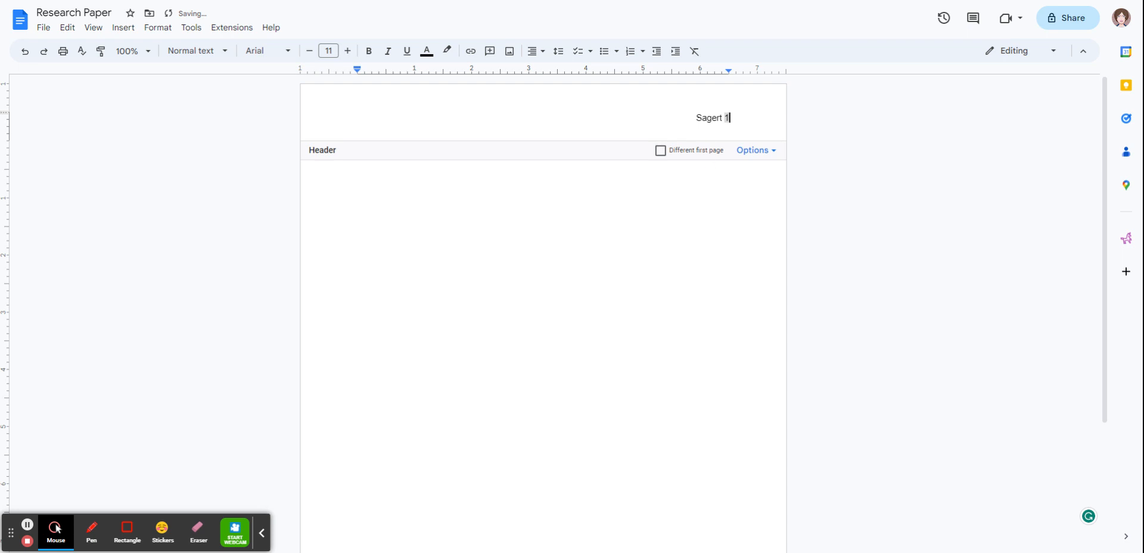
pyautogui.click(708, 118)
pyautogui.click(740, 119)
pyautogui.moveTo(741, 120); pyautogui.dragTo(696, 118)
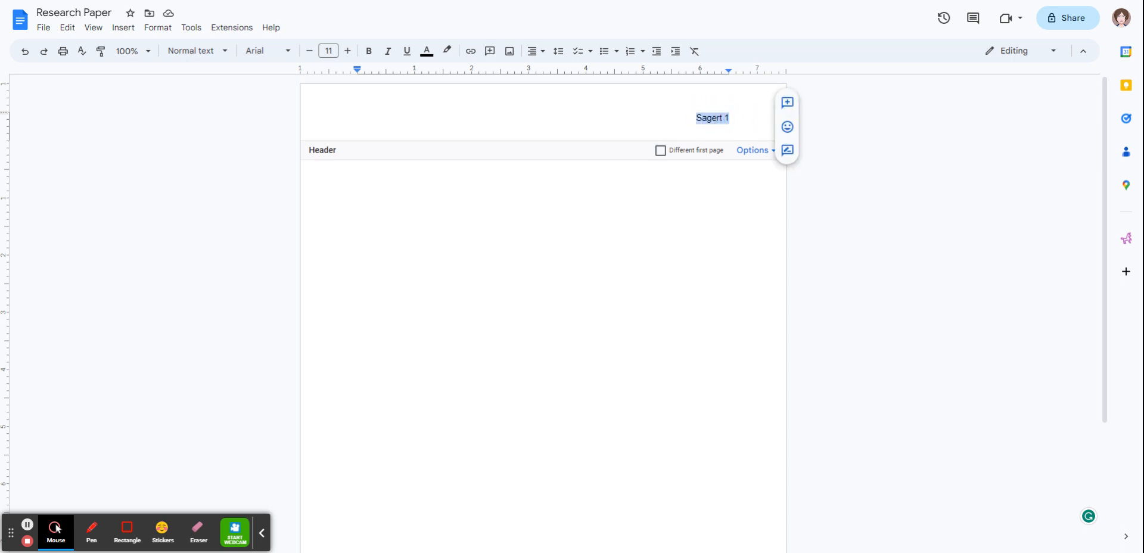
# - Make the header's surname and page number Times New Roman 12 pt, then exit the header
pyautogui.click(289, 50)
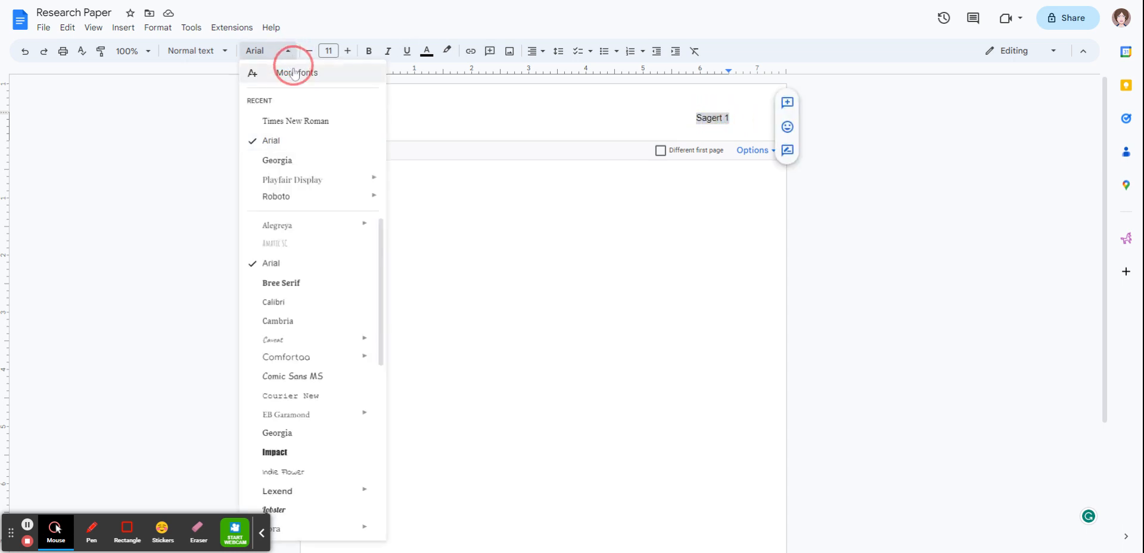
pyautogui.click(296, 121)
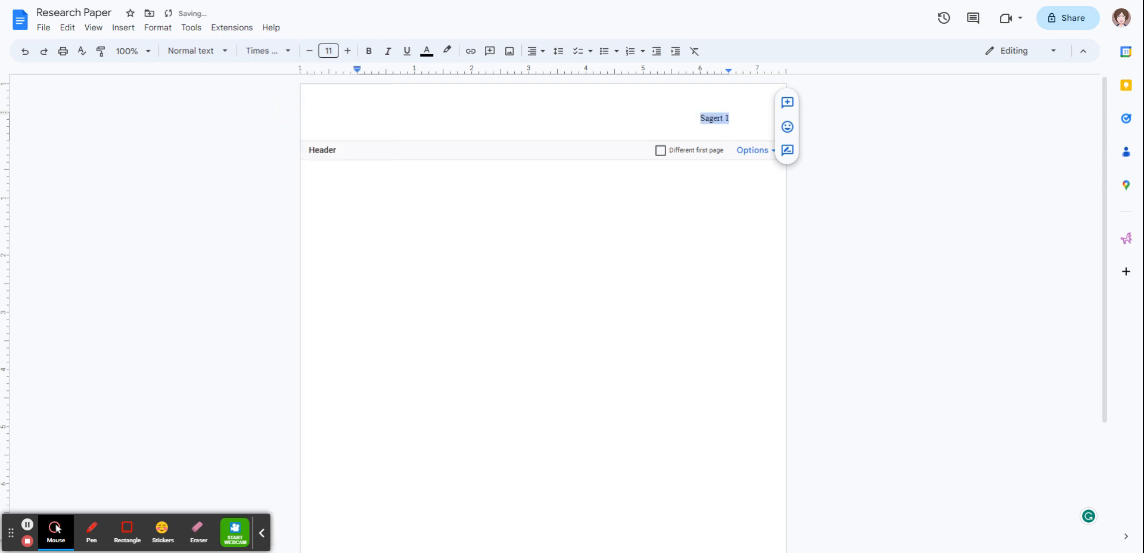
pyautogui.click(328, 51)
pyautogui.write('12')
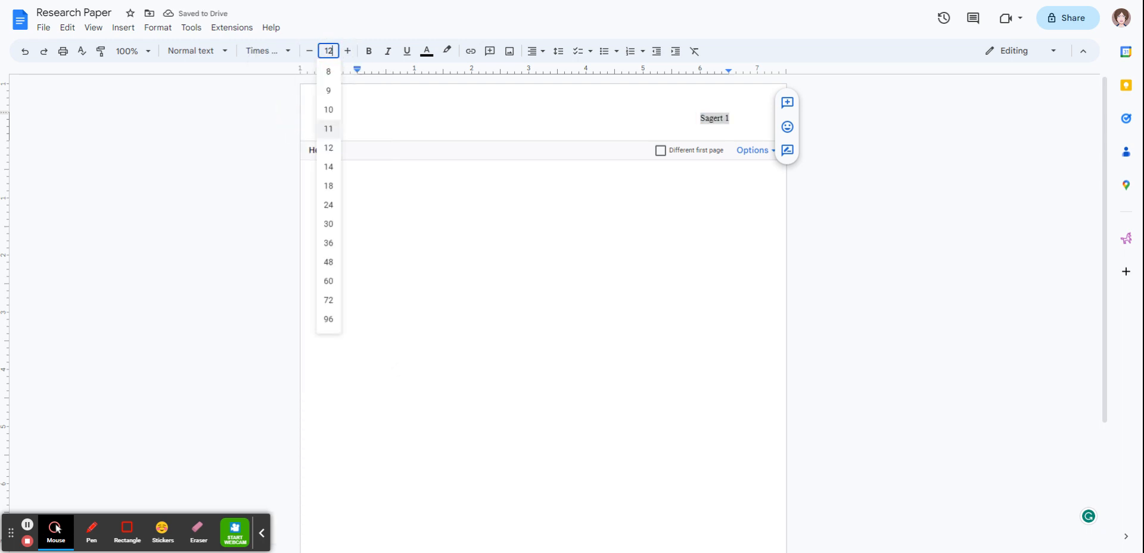
pyautogui.press('Return')
pyautogui.press('Escape')
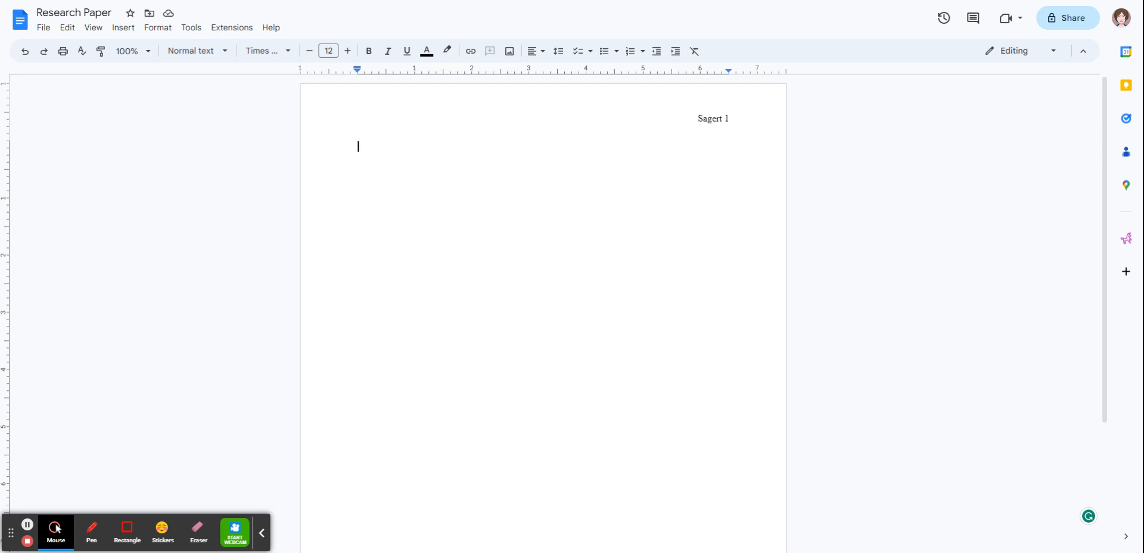
# - Type the heading lines: student's name, teacher's name, English 12, and March 30, 2023
pyautogui.write('Erika Sagert')
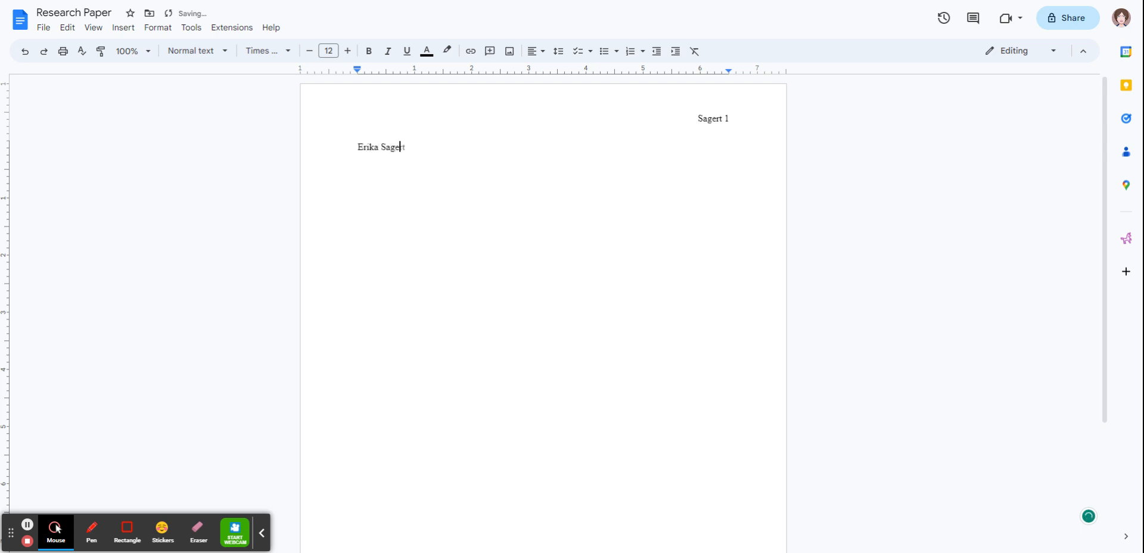
pyautogui.press('Return')
pyautogui.write('Mrs. Smith')
pyautogui.press('Return')
pyautogui.write('English 12')
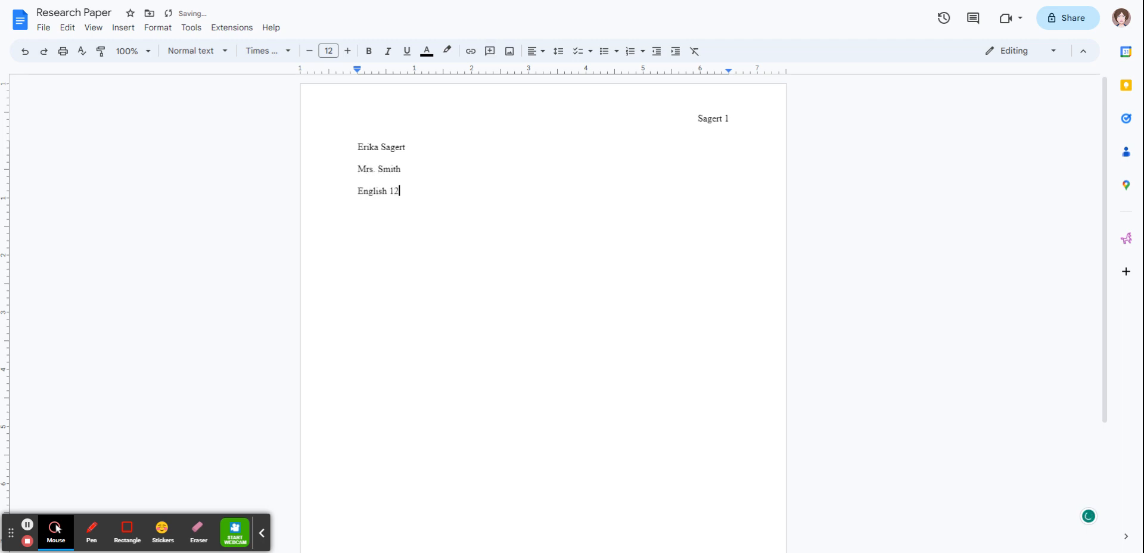
pyautogui.press('Return')
pyautogui.write('March 30, 2023')
pyautogui.press('Return')
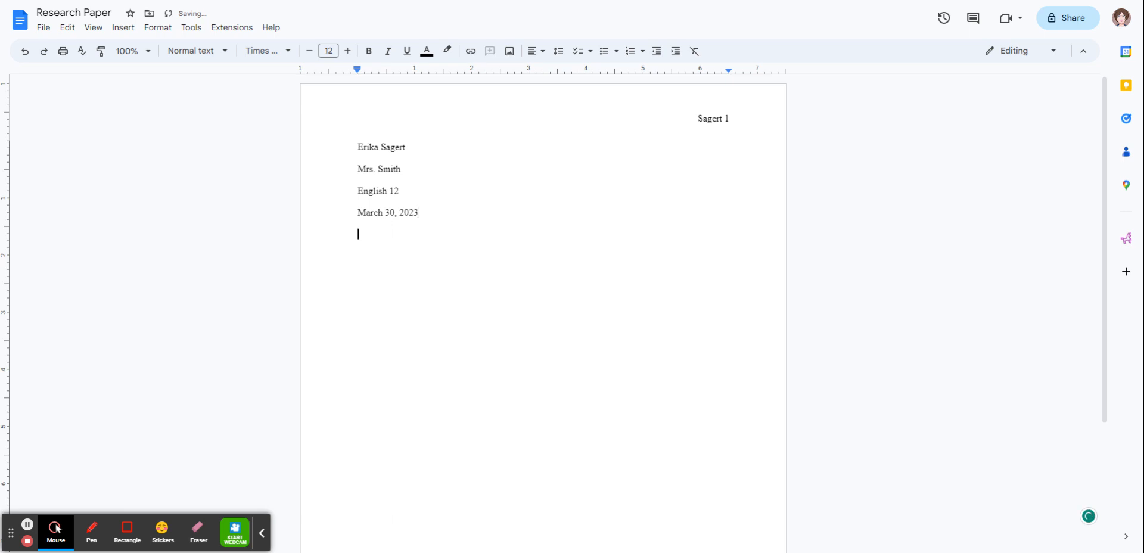
# - Add the centered title 'Research Paper' and return the following line to left alignment
pyautogui.click(536, 52)
pyautogui.click(553, 73)
pyautogui.click(546, 237)
pyautogui.write('Research Paper')
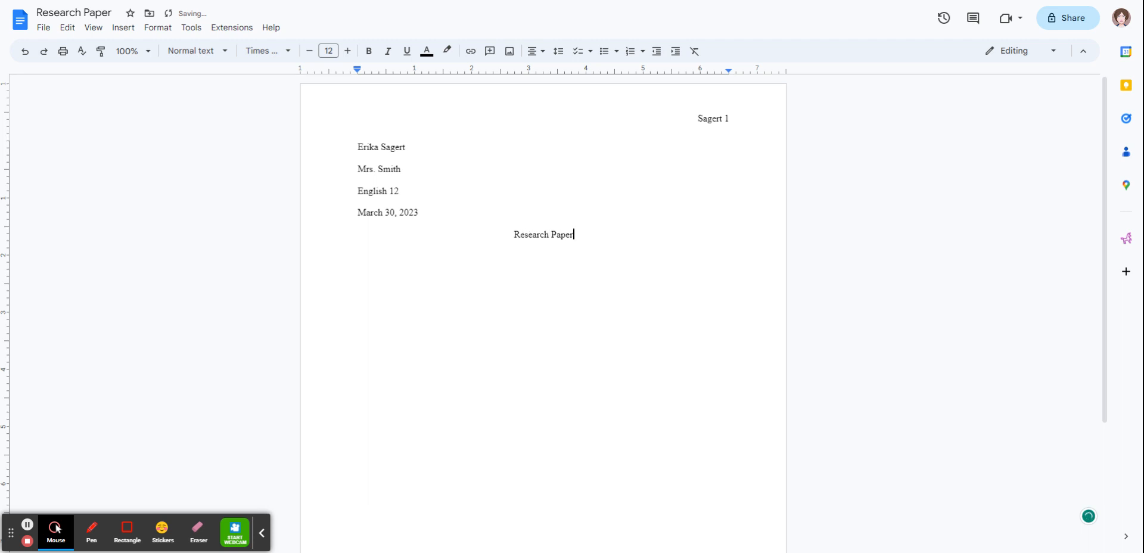
pyautogui.press('Return')
pyautogui.click(534, 52)
pyautogui.click(538, 73)
# - Paste the essay text below the title and scroll through the pasted pages
pyautogui.rightClick(359, 253)
pyautogui.click(396, 306)
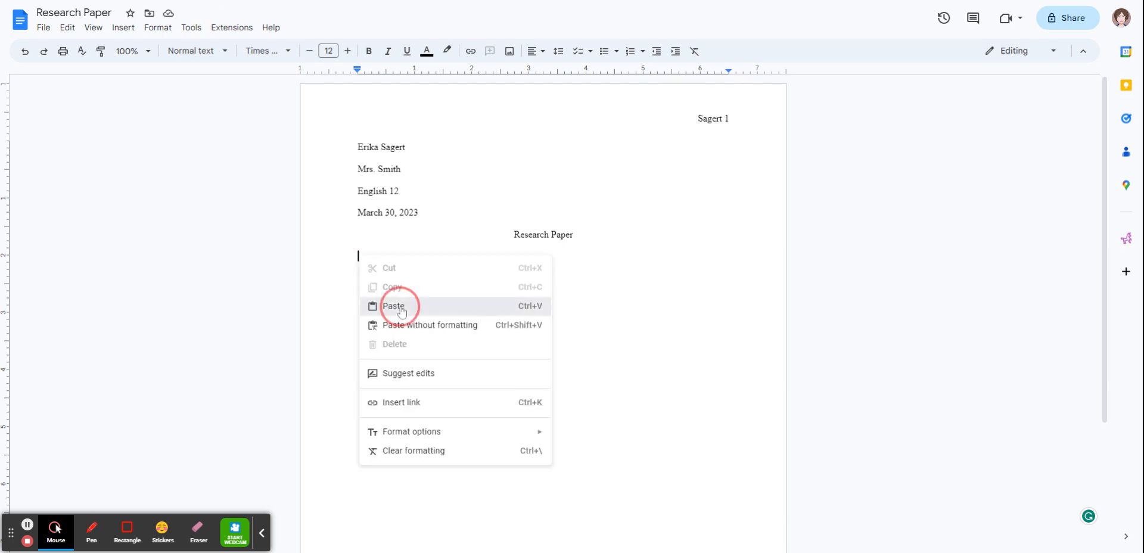
pyautogui.scroll(20, 544, 314)
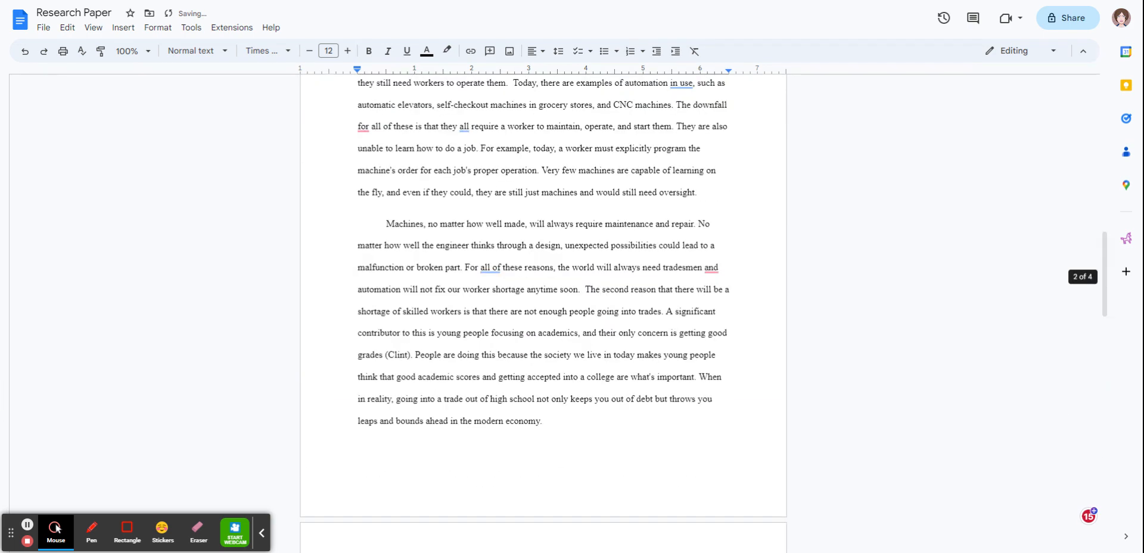
pyautogui.scroll(7, 544, 315)
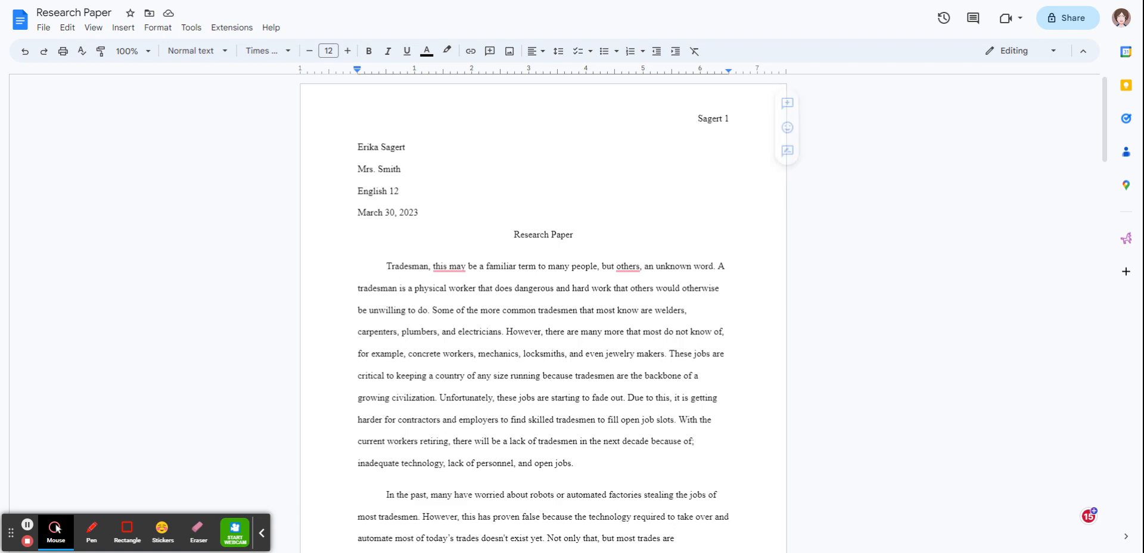
pyautogui.scroll(-5, 544, 298)
pyautogui.scroll(-3, 544, 298)
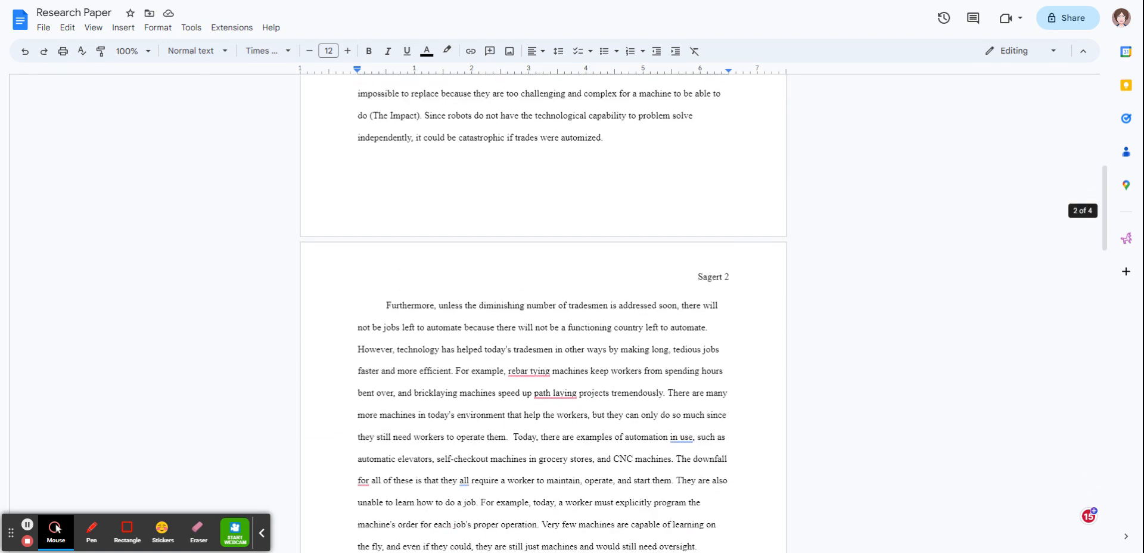
pyautogui.scroll(-11, 543, 298)
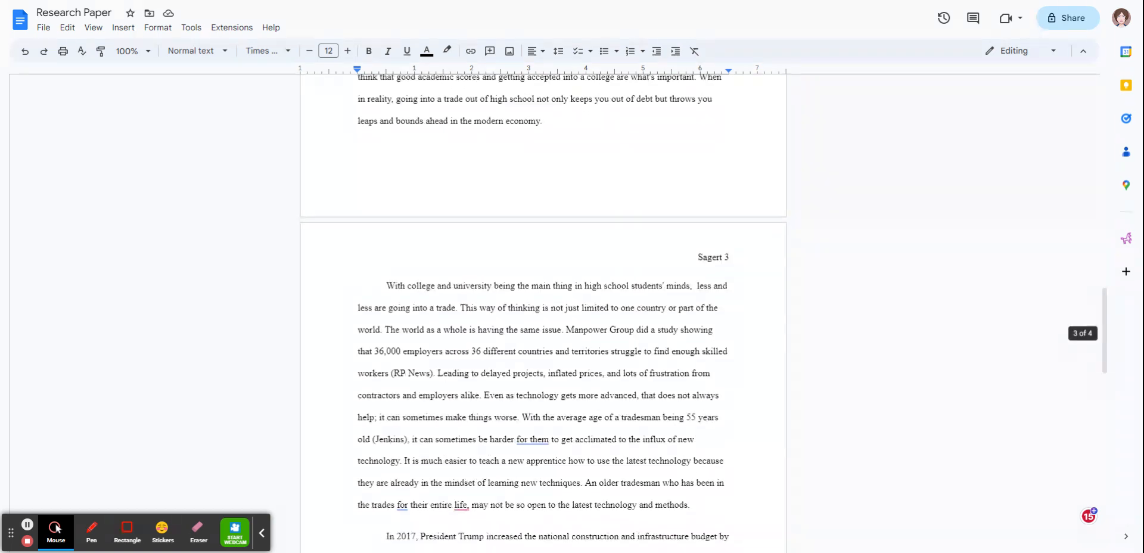
pyautogui.scroll(-6, 543, 298)
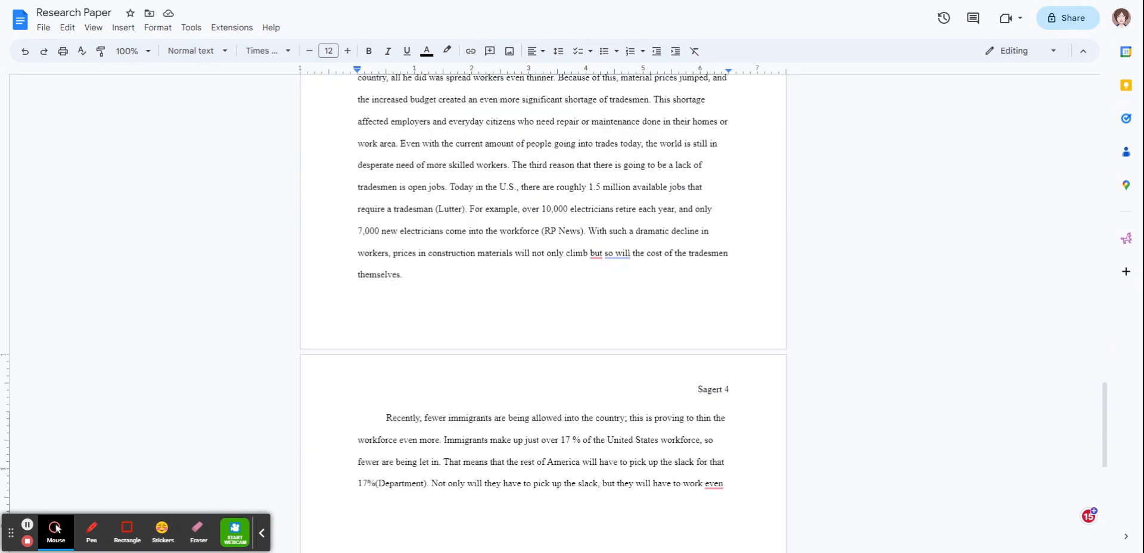
pyautogui.scroll(-1, 544, 298)
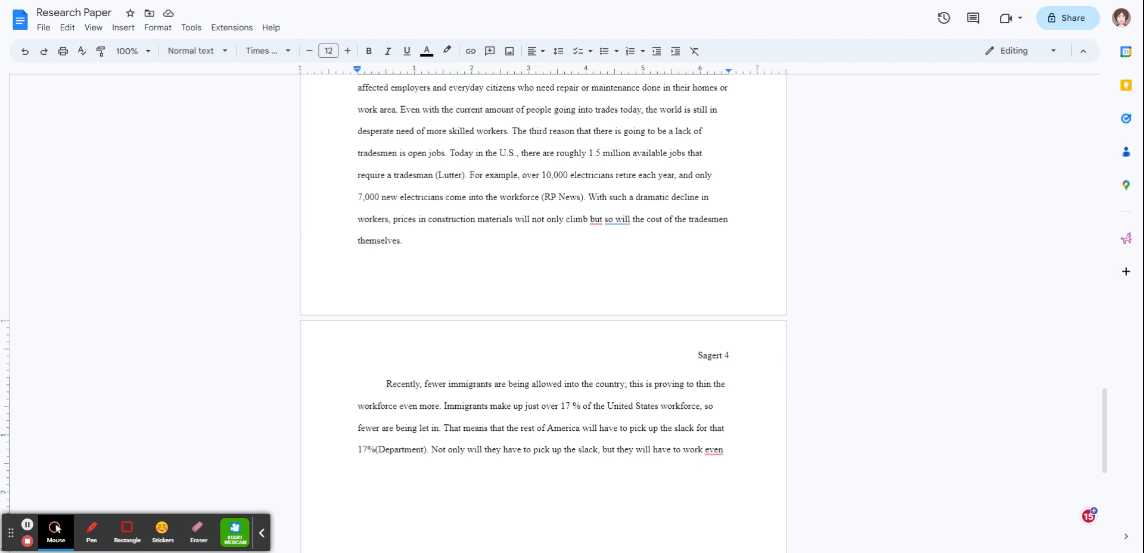
pyautogui.scroll(20, 544, 298)
pyautogui.scroll(2, 544, 310)
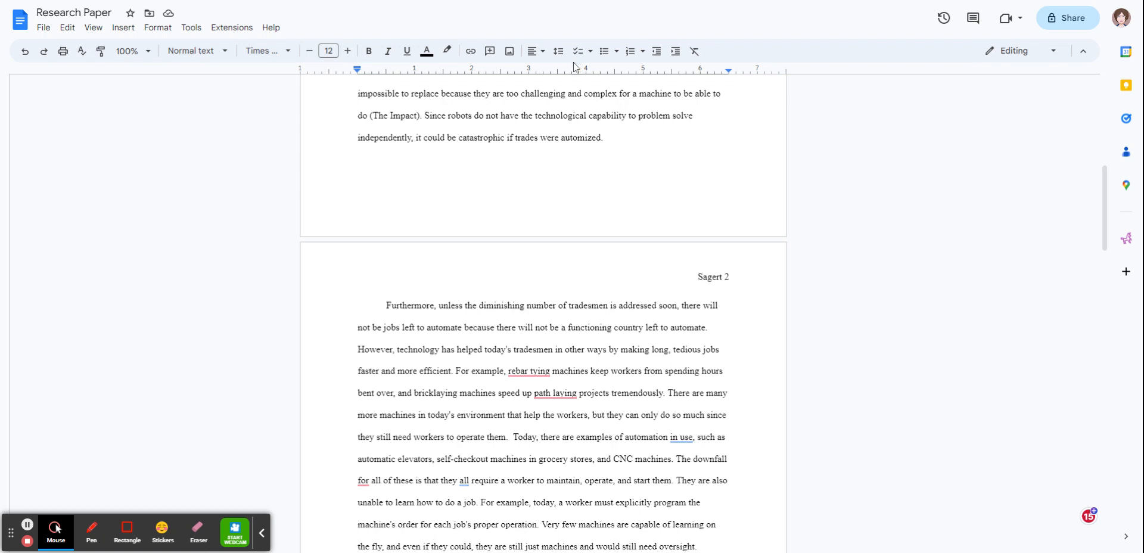
pyautogui.click(559, 50)
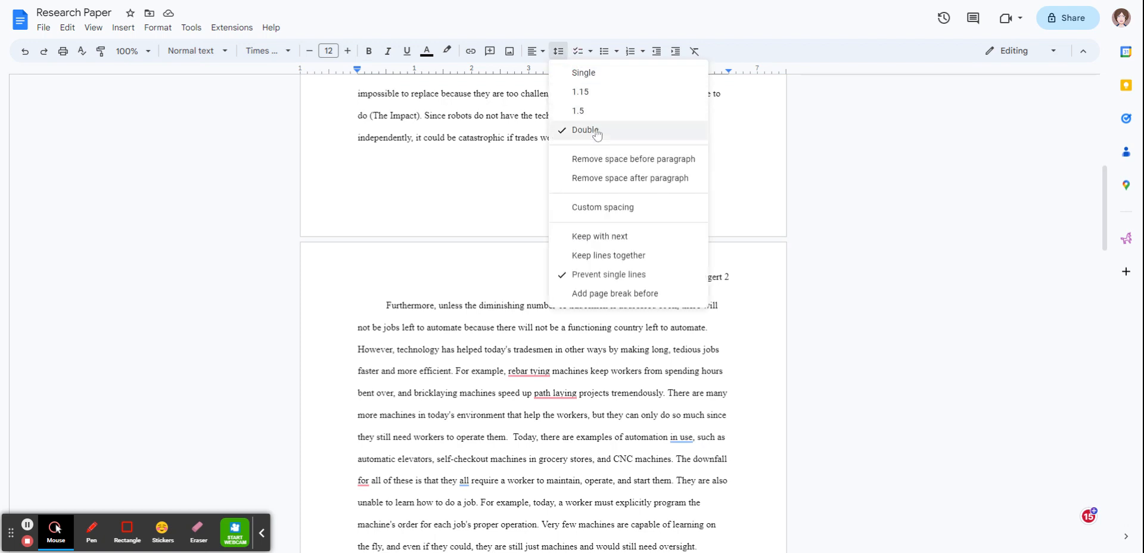
pyautogui.click(506, 152)
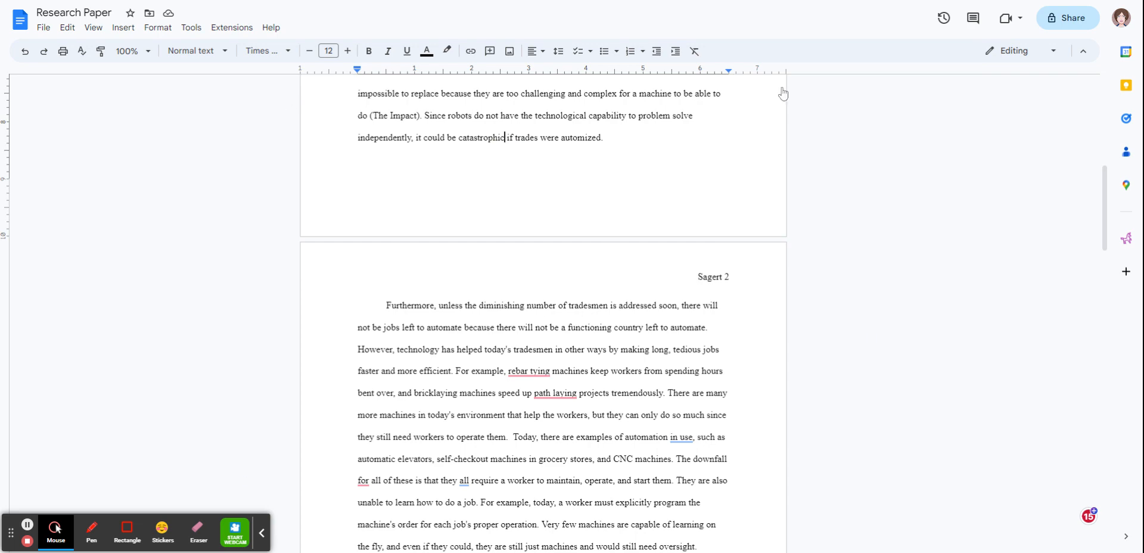
pyautogui.scroll(1, 543, 238)
pyautogui.scroll(8, 542, 298)
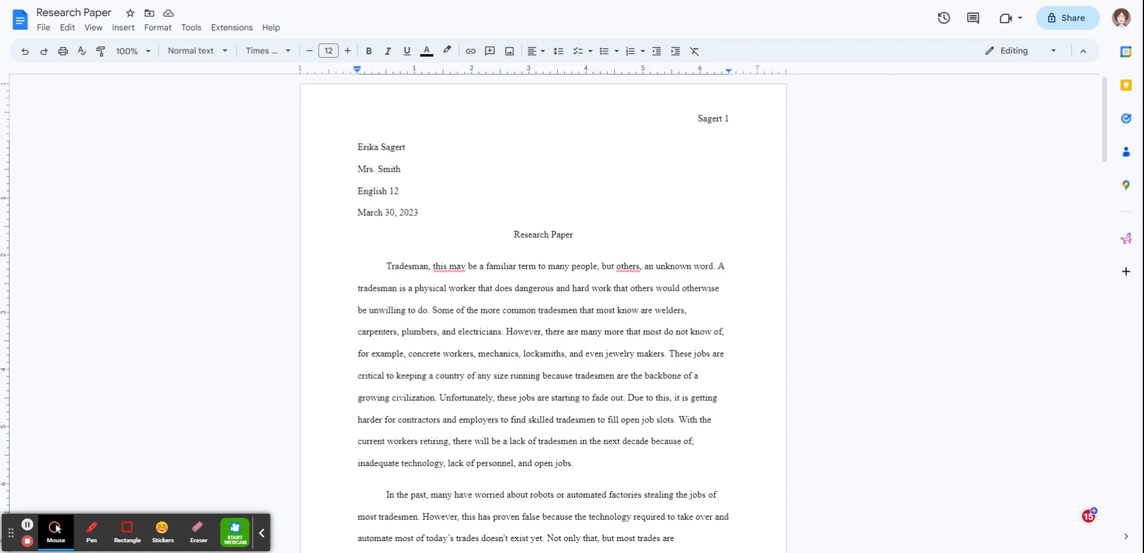
pyautogui.scroll(-20, 543, 298)
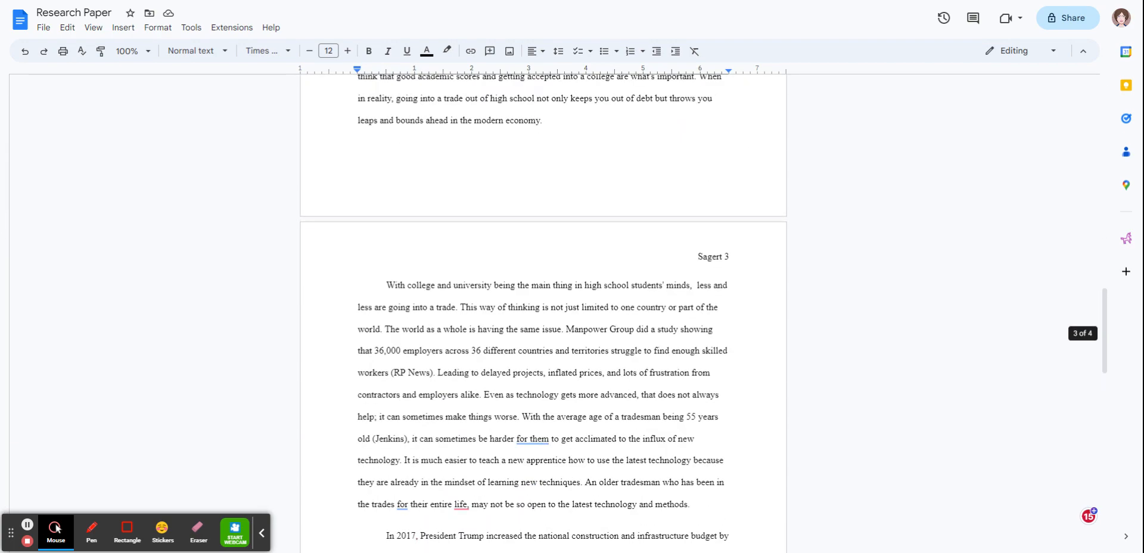
pyautogui.scroll(-6, 543, 298)
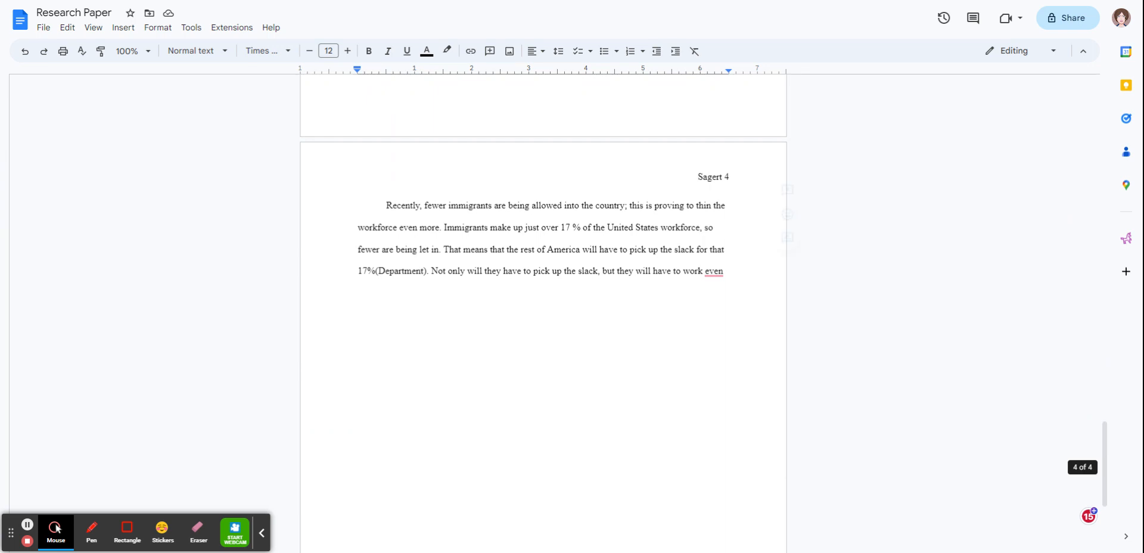
# - End the essay's last sentence with a period and insert a page break for page 5
pyautogui.click(727, 271)
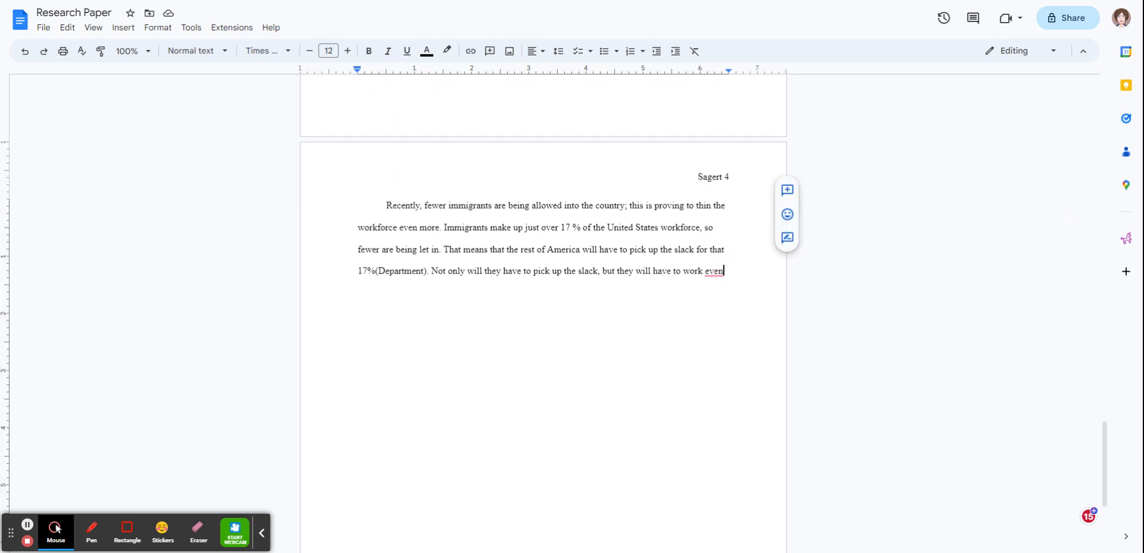
pyautogui.write('.')
pyautogui.click(731, 275)
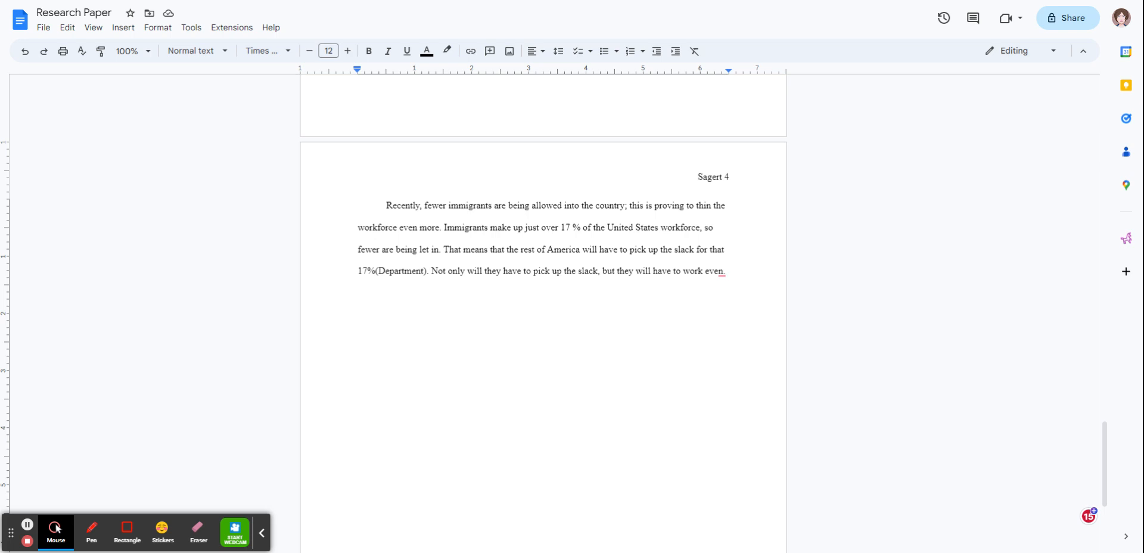
pyautogui.hotkey('ctrl', 'Return')
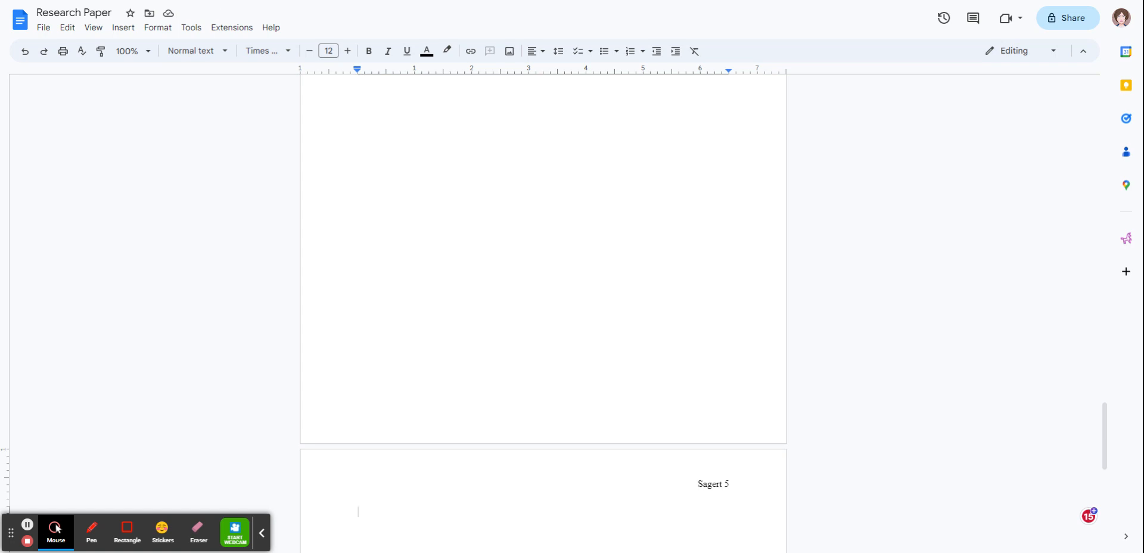
# - Type a centered 'Works Cited' heading at the top of page 5 and start a new line
pyautogui.click(539, 57)
pyautogui.click(553, 72)
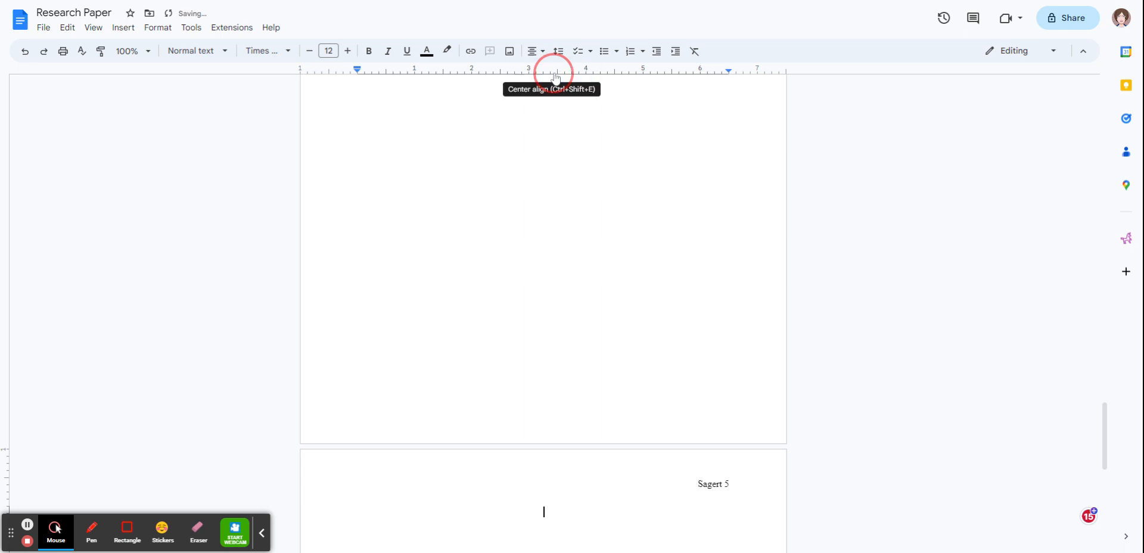
pyautogui.write('Wo')
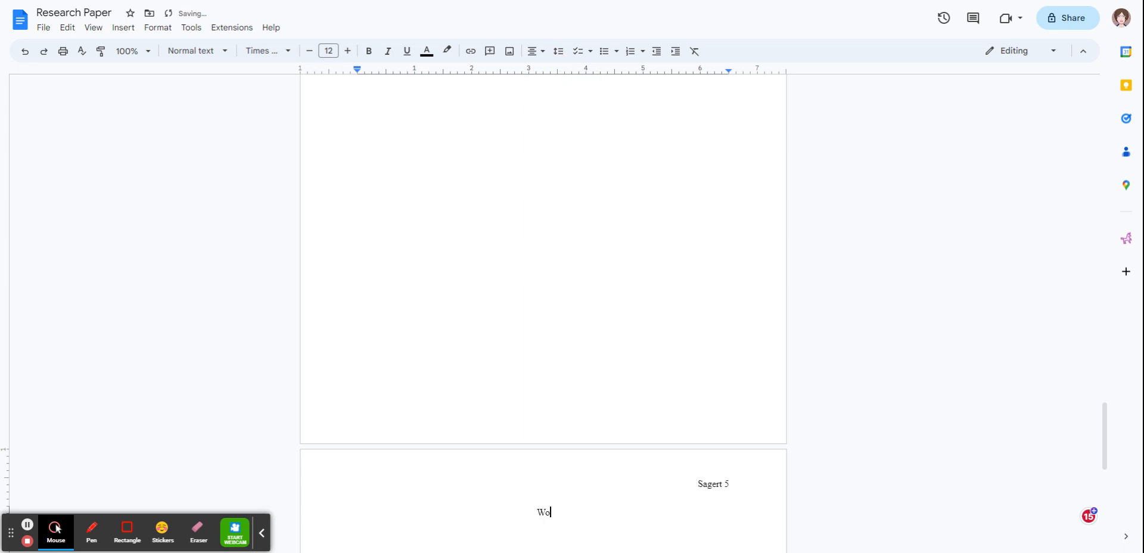
pyautogui.write('rks Cited')
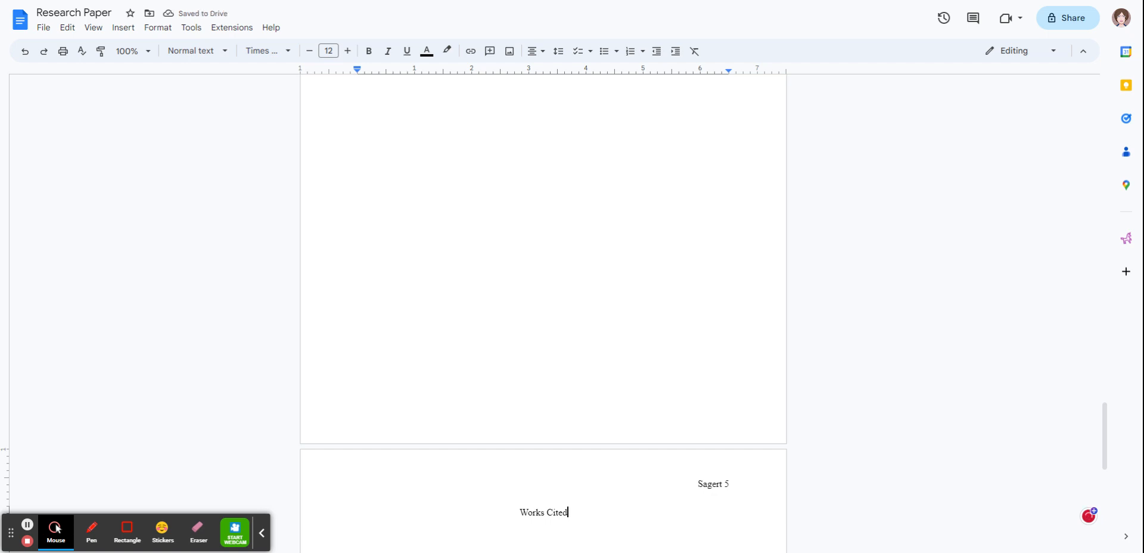
pyautogui.press('Return')
# - Give the line below Works Cited a 0.5-inch hanging indent in Indentation options
pyautogui.click(158, 28)
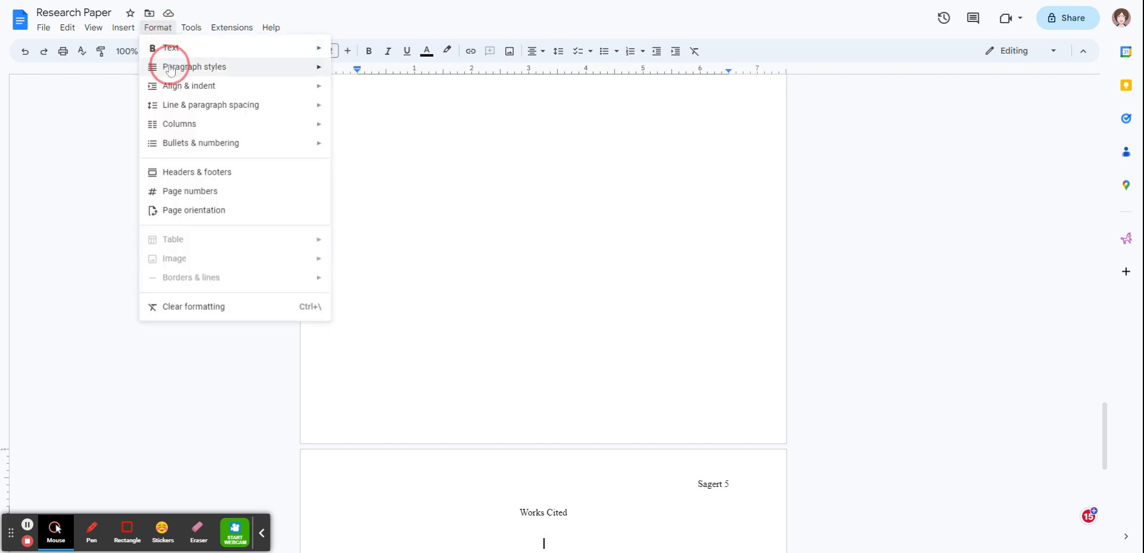
pyautogui.moveTo(175, 87)
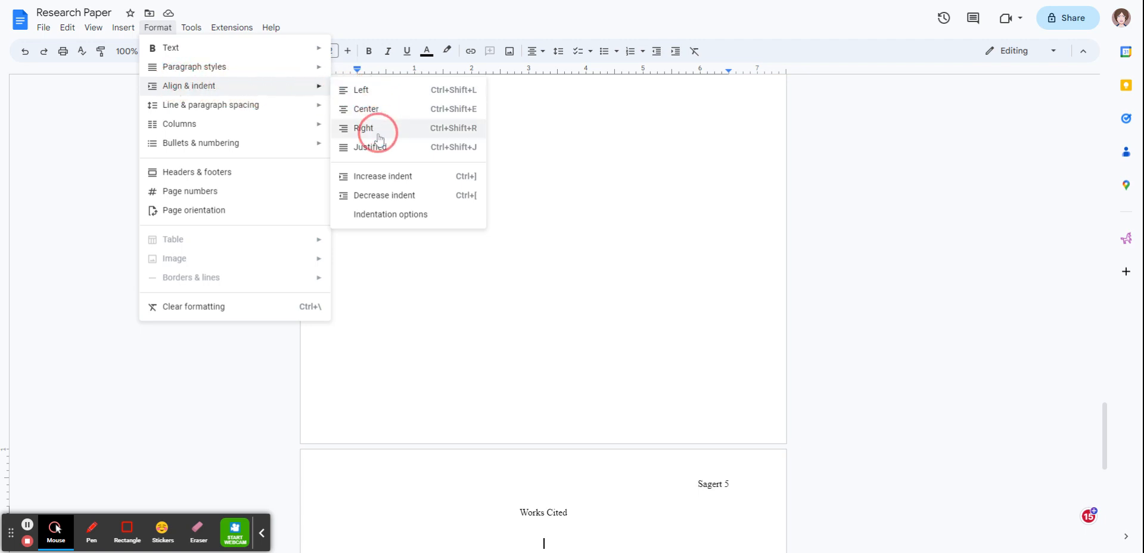
pyautogui.click(377, 216)
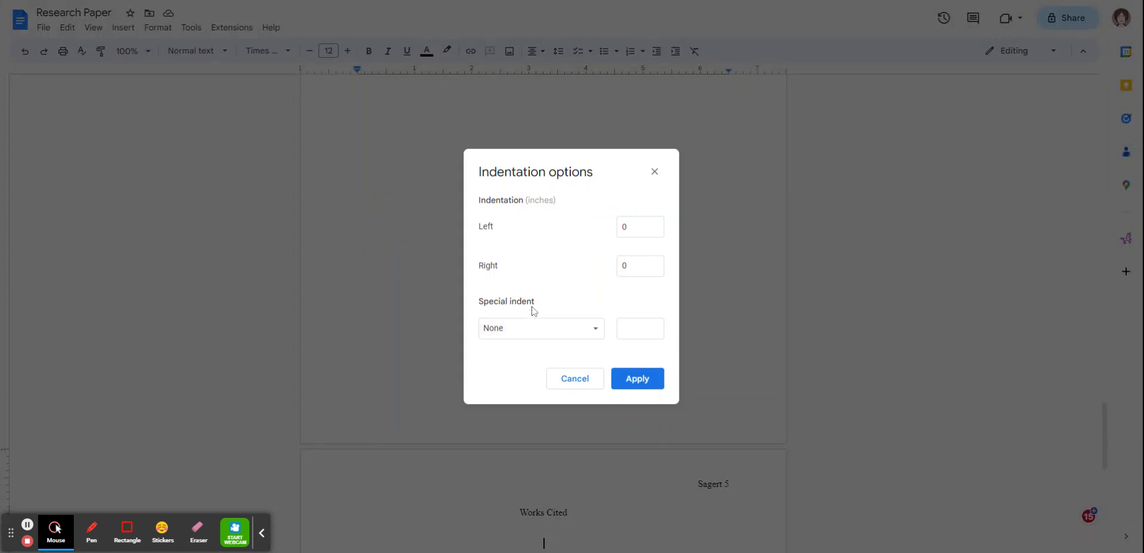
pyautogui.click(596, 332)
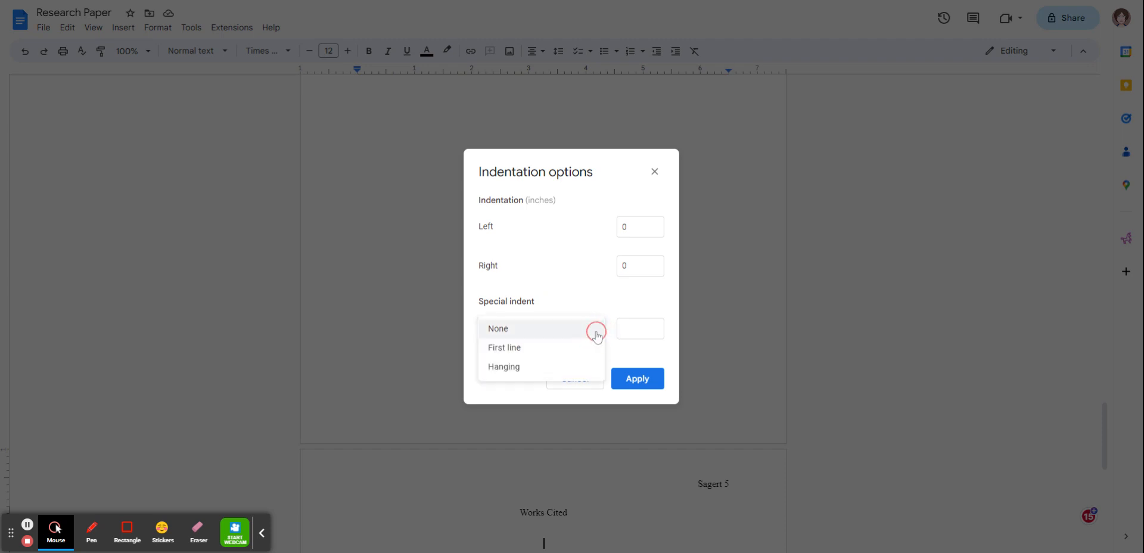
pyautogui.click(515, 372)
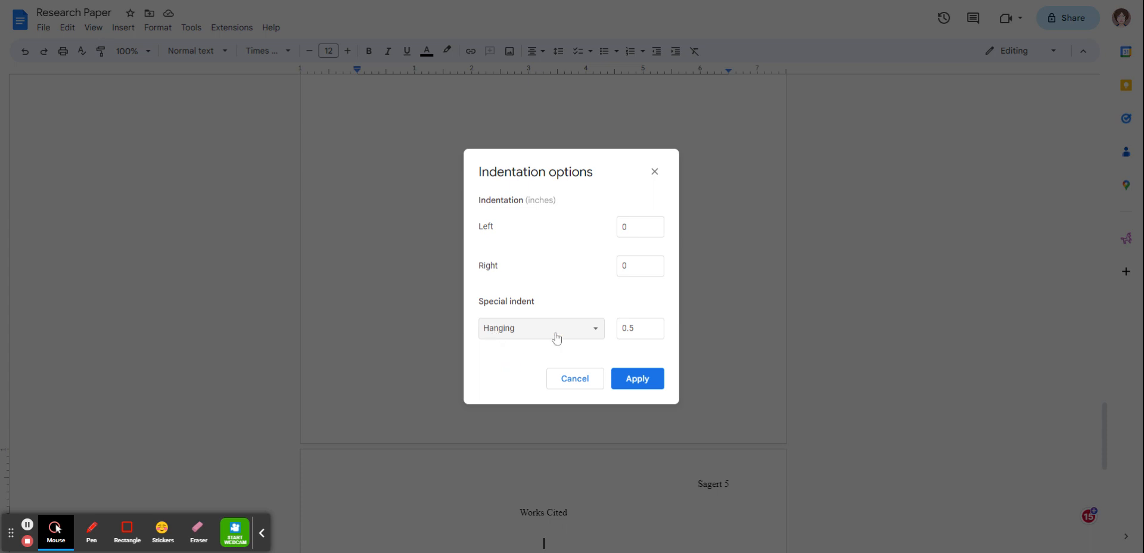
pyautogui.click(635, 335)
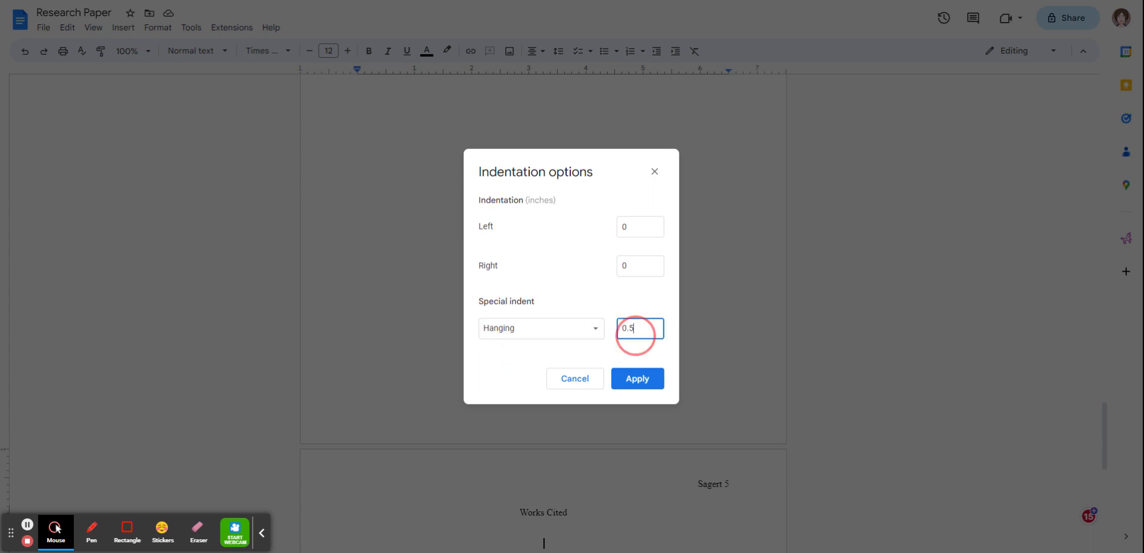
pyautogui.click(639, 379)
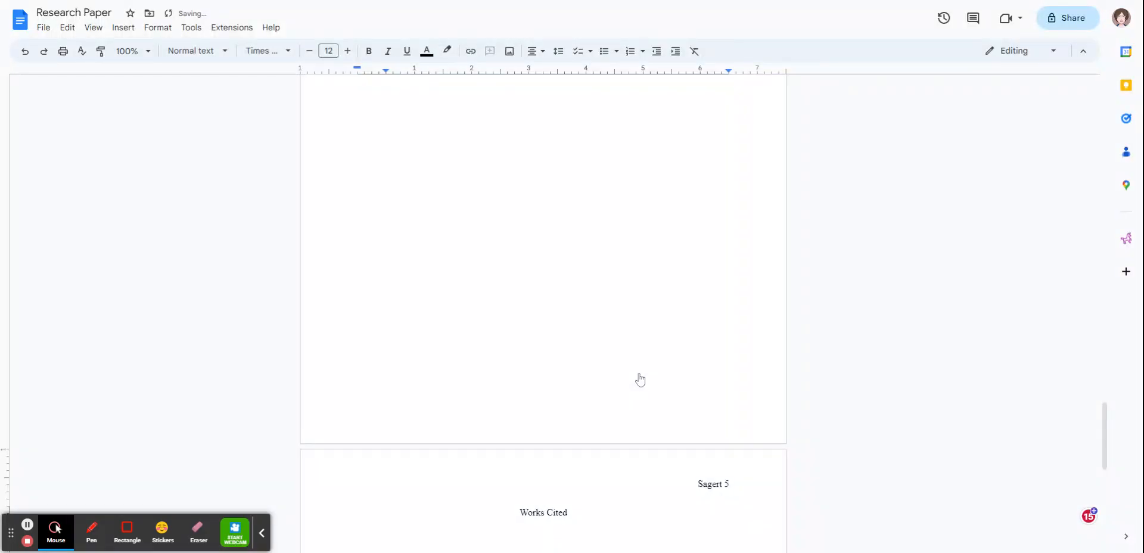
# - Left-align the line under Works Cited and type the author's name and 'President Trump Releases Much Anticipated Infrastructure Plan: ASCE'S 2021'
pyautogui.scroll(-3, 543, 298)
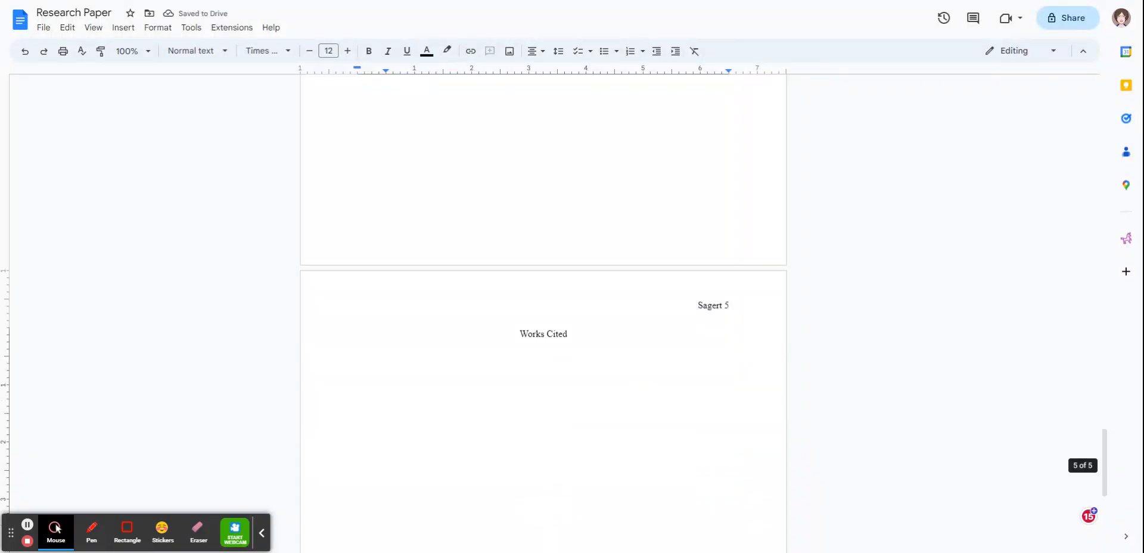
pyautogui.click(533, 51)
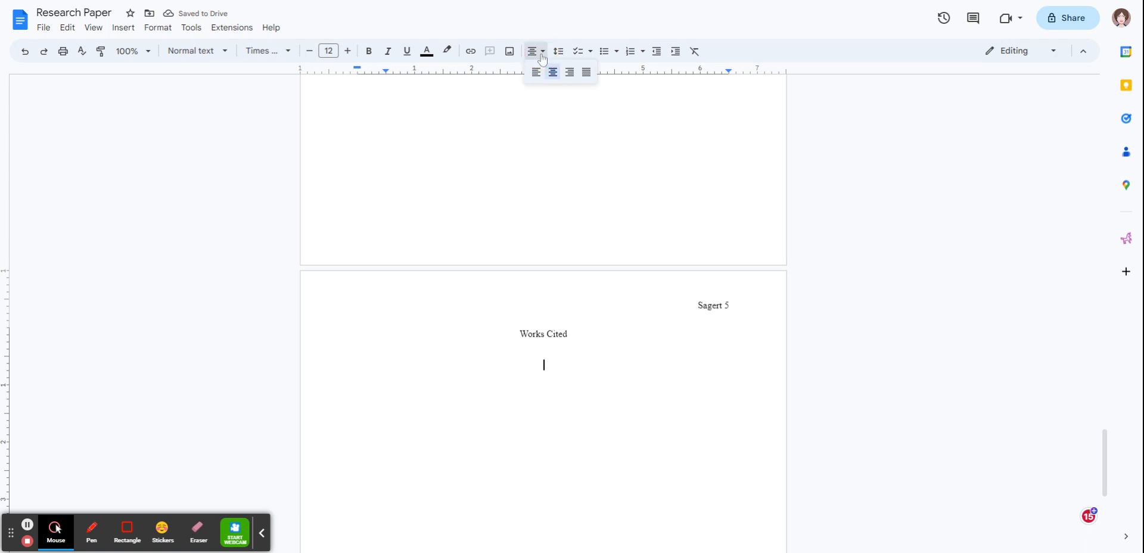
pyautogui.click(536, 72)
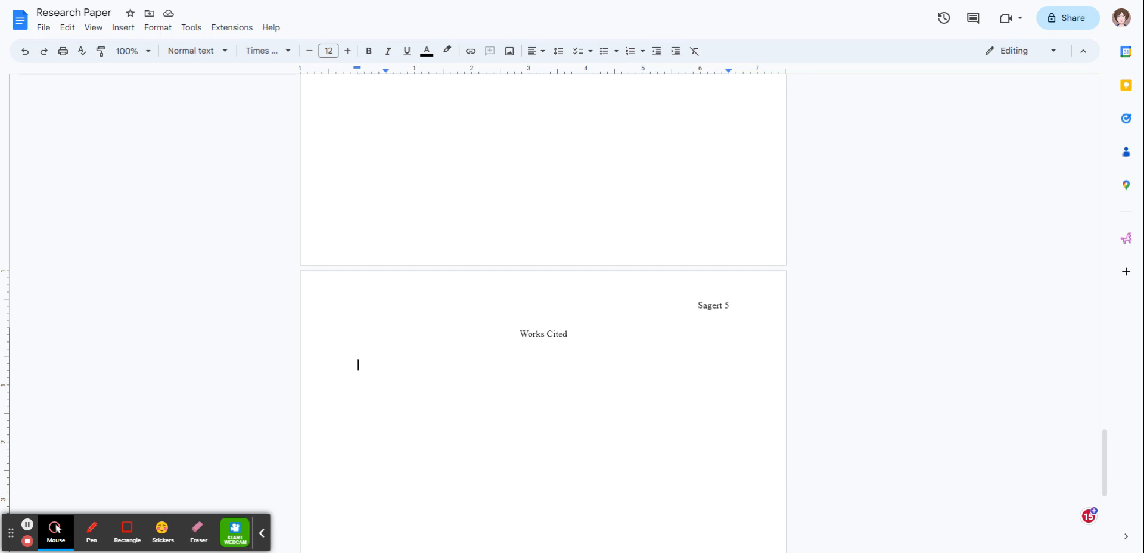
pyautogui.write('Brady, Joe')
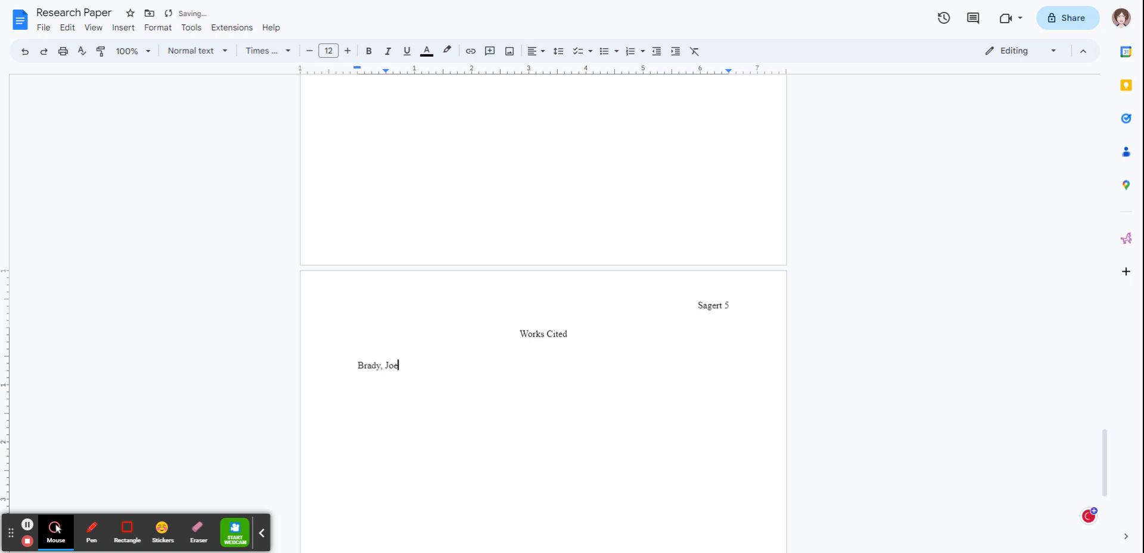
pyautogui.write('.')
pyautogui.write('"President Trump Releases ')
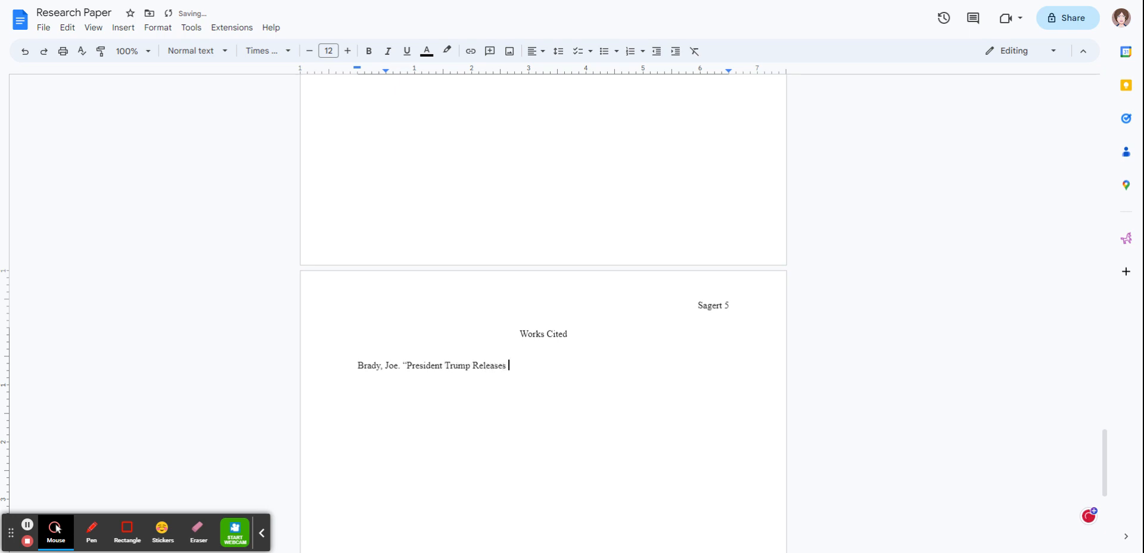
pyautogui.write('Much Anticipated Infrastructre Plan')
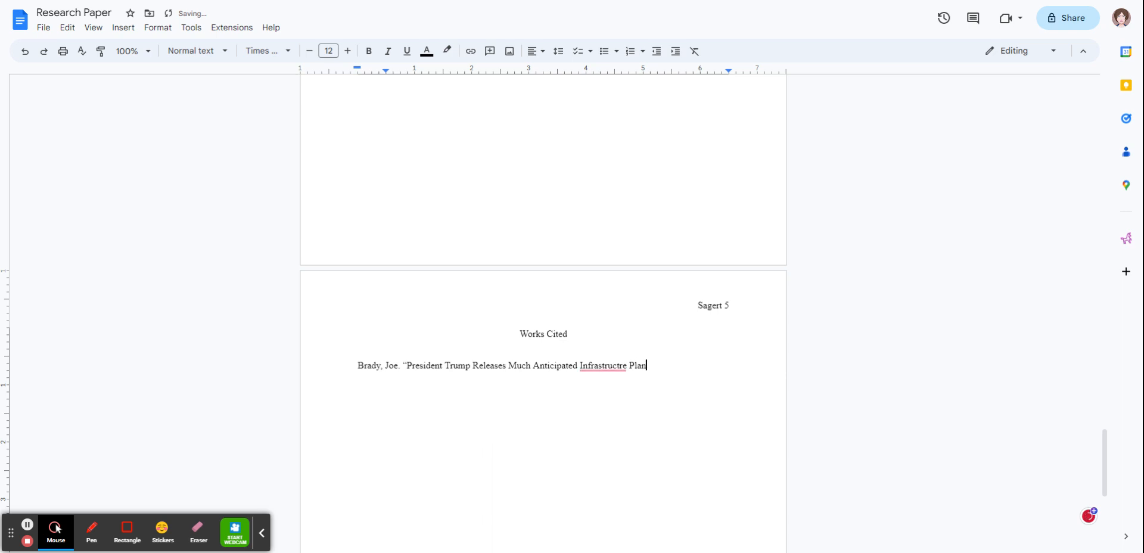
pyautogui.write(": ASCE'")
pyautogui.write('S 2021')
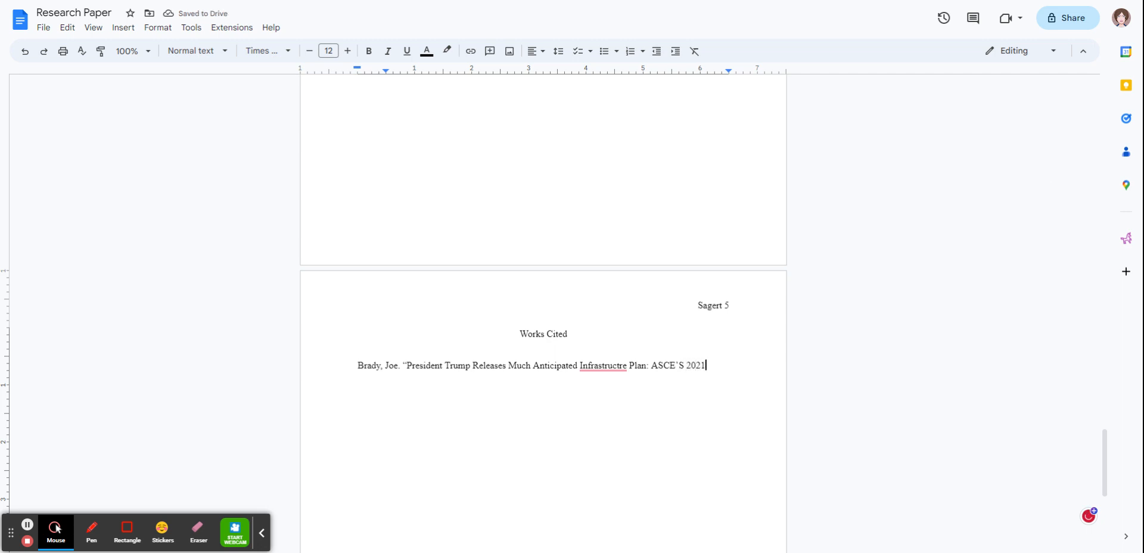
# - Correct 'Infrastructre' to Infrastructure and finish the title with 'Infrastructure Report Card.'
pyautogui.click(608, 365)
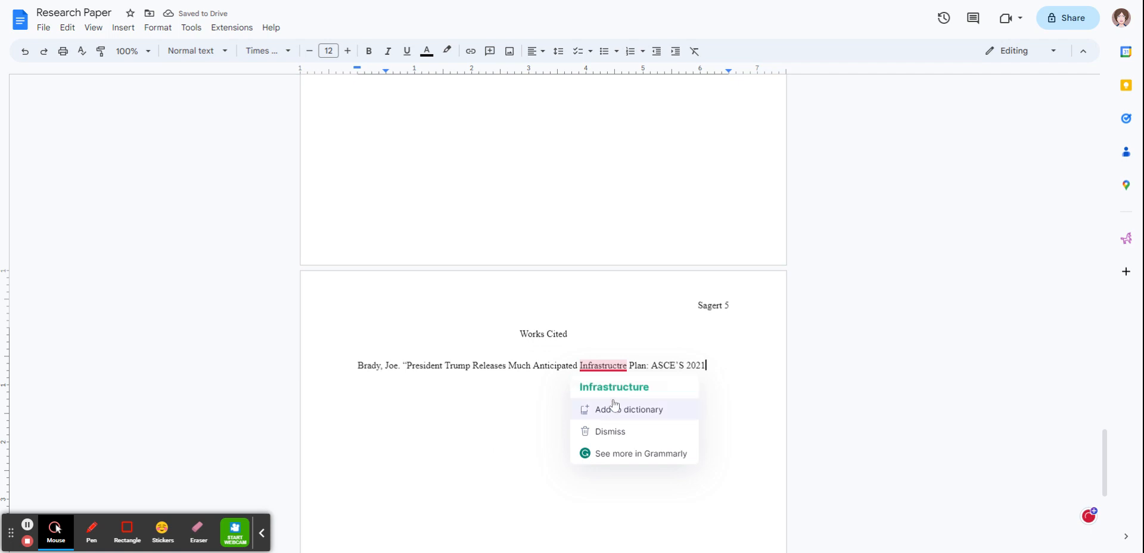
pyautogui.click(636, 387)
pyautogui.click(712, 366)
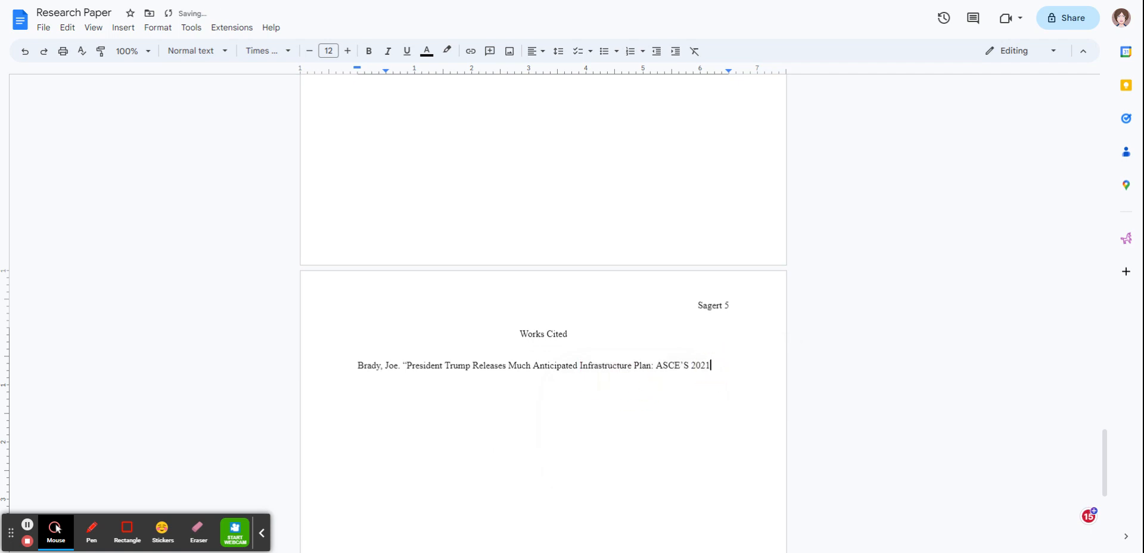
pyautogui.write('Infa')
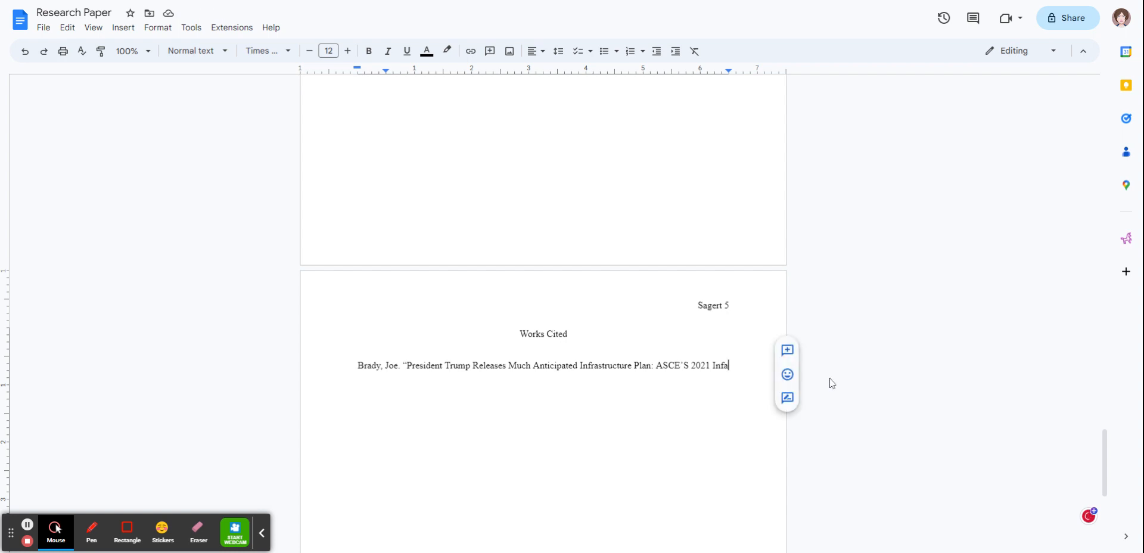
pyautogui.press('BackSpace')
pyautogui.write('ras')
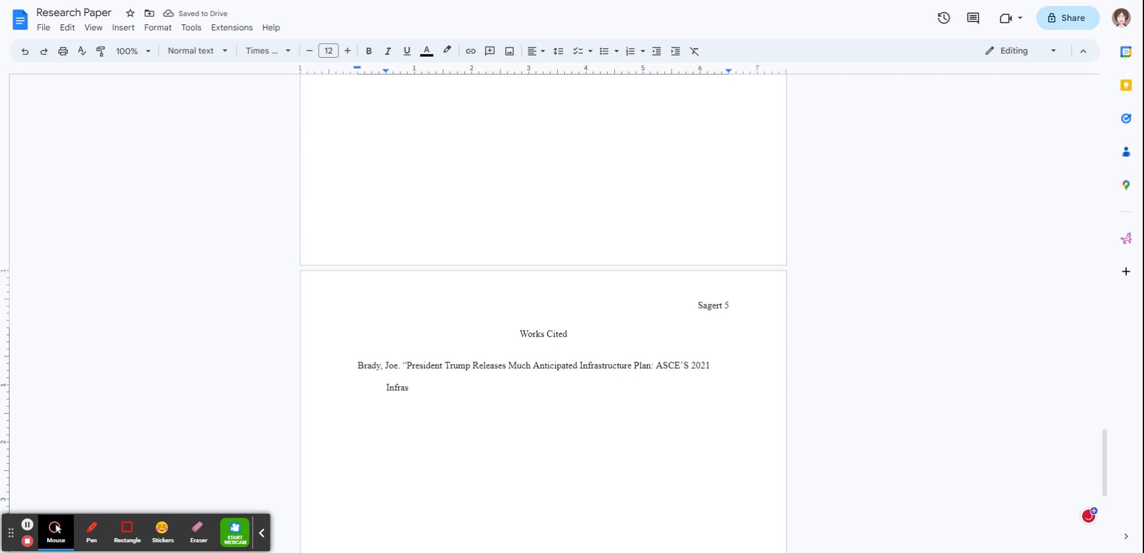
pyautogui.moveTo(383, 384); pyautogui.dragTo(388, 365)
pyautogui.click(395, 387)
pyautogui.click(412, 388)
pyautogui.write('tructure Report')
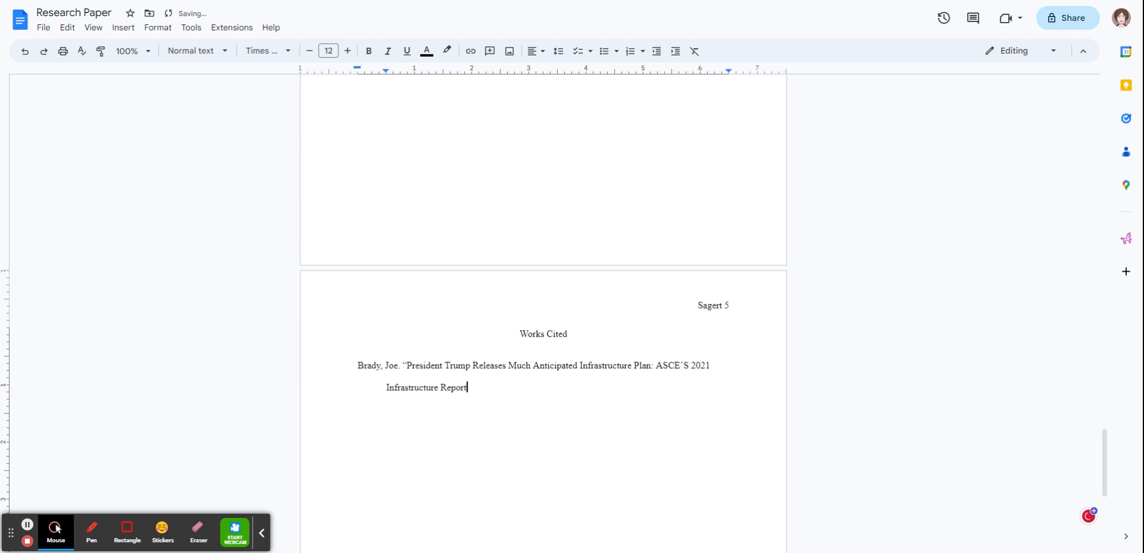
pyautogui.write(' Card.')
# - Check the (RP News) and (Lutter) in-text citations, undoing the accidental move of (RP News)
pyautogui.scroll(12, 544, 298)
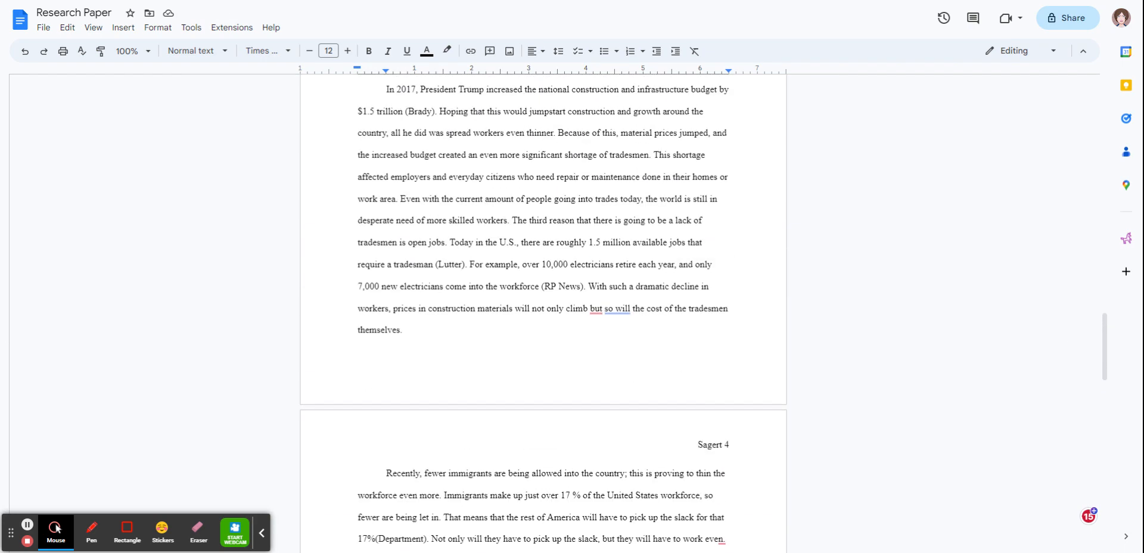
pyautogui.moveTo(542, 287); pyautogui.dragTo(587, 289)
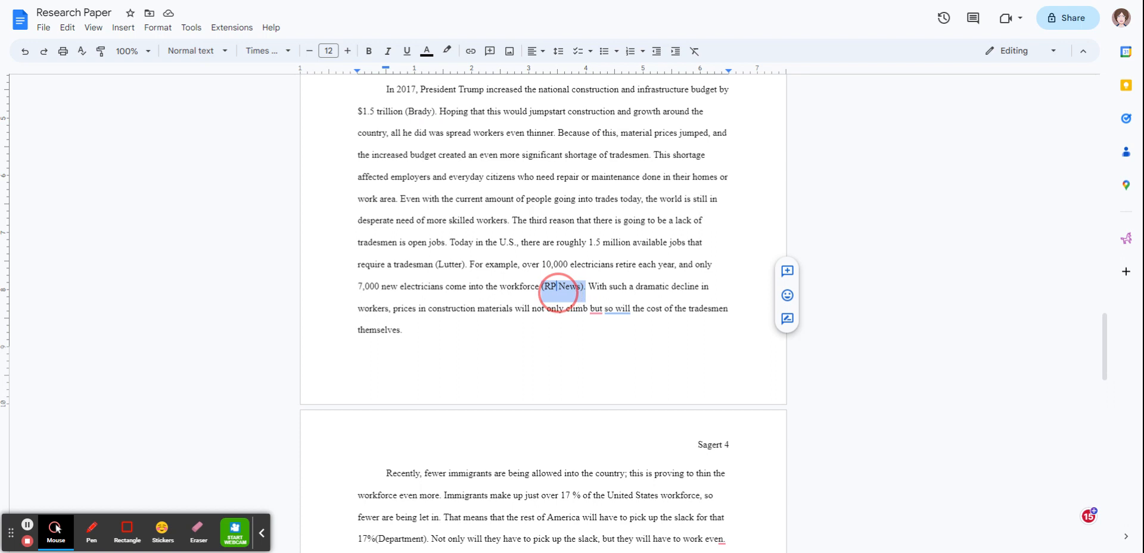
pyautogui.scroll(1, 398, 106)
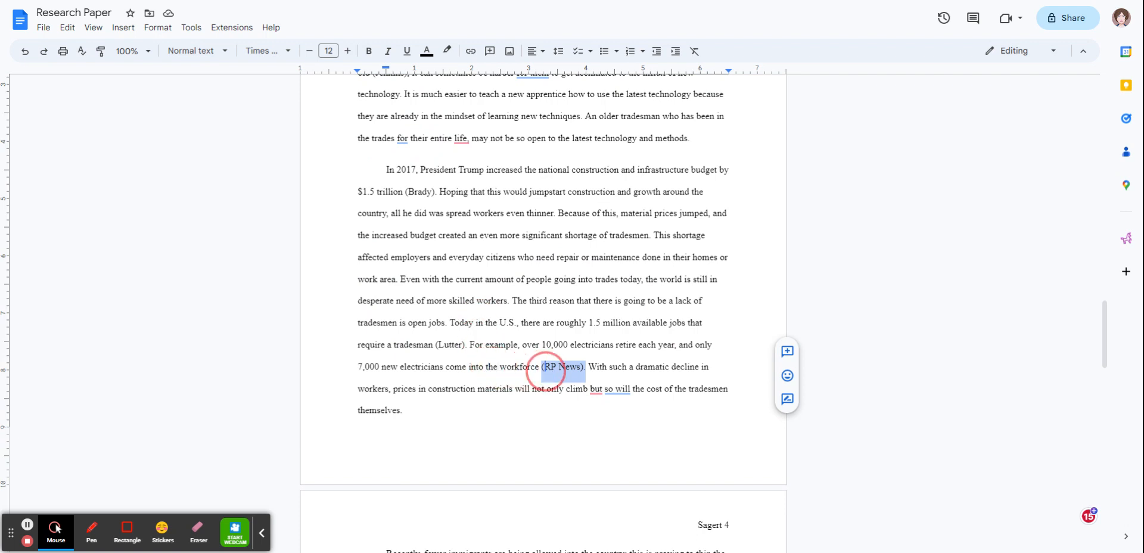
pyautogui.click(569, 345)
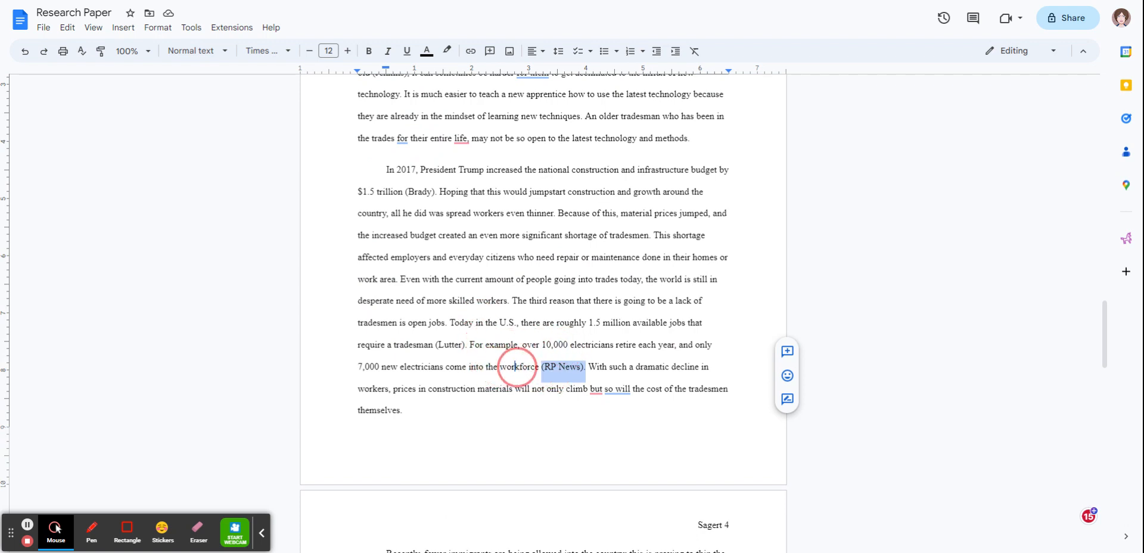
pyautogui.click(566, 366)
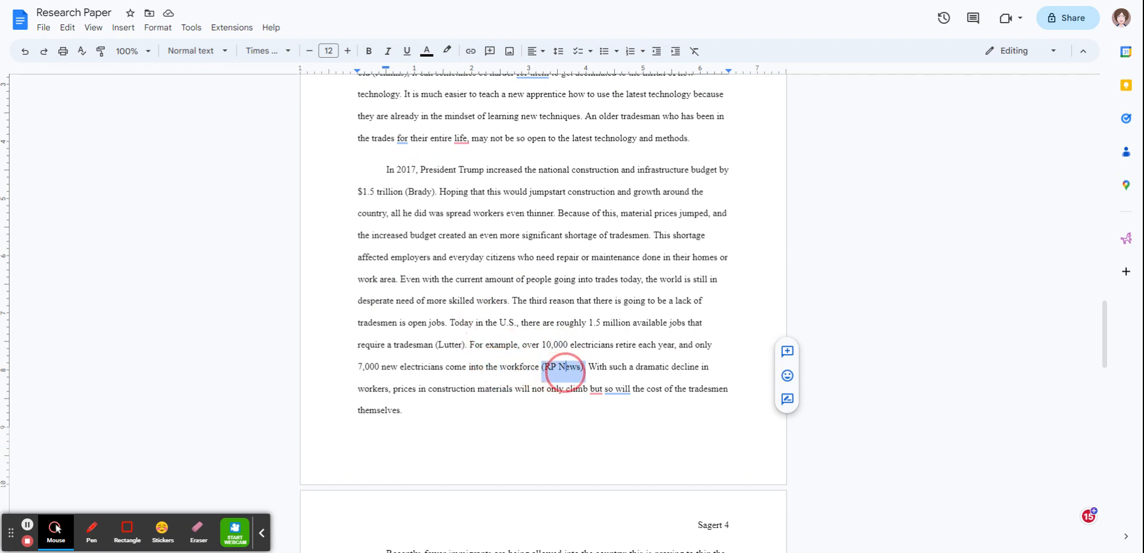
pyautogui.click(613, 369)
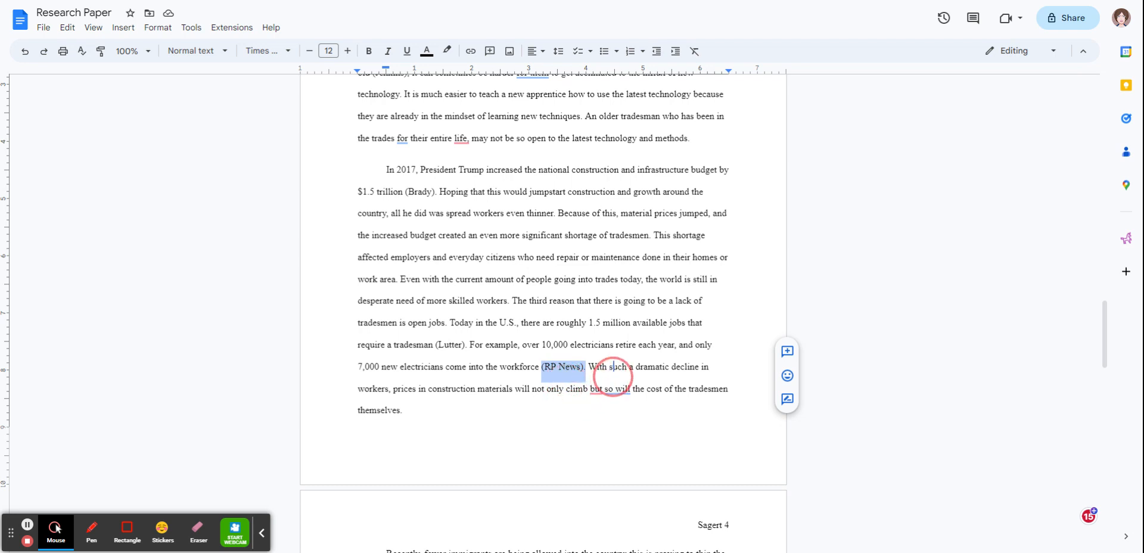
pyautogui.moveTo(613, 375); pyautogui.dragTo(613, 377)
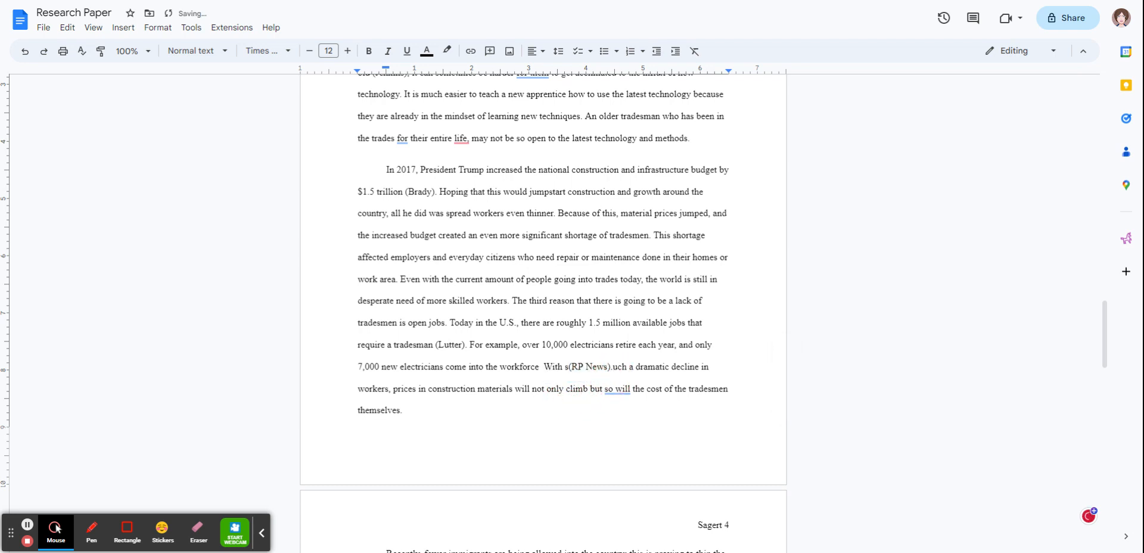
pyautogui.click(31, 55)
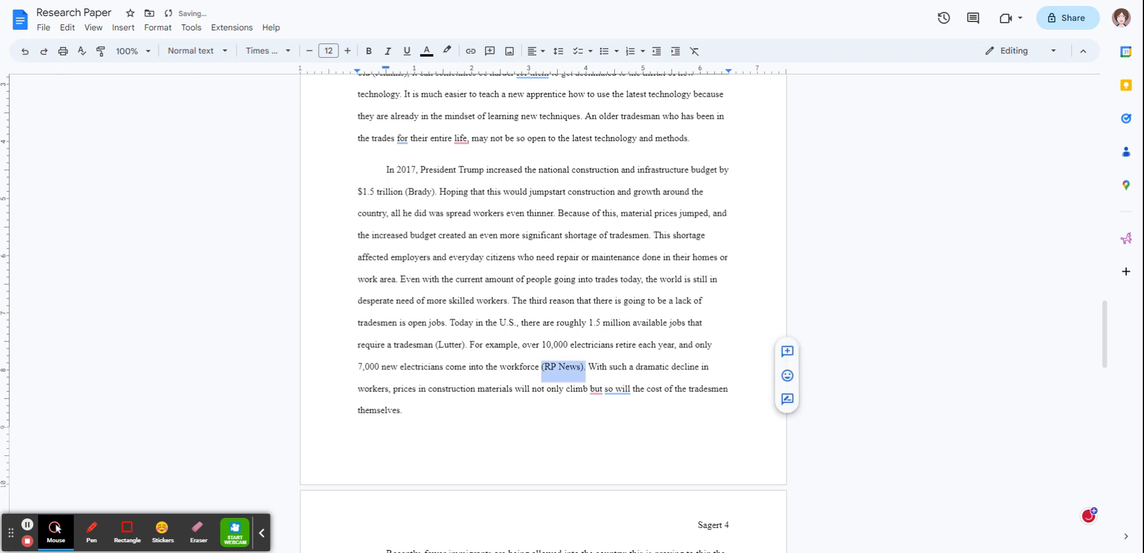
pyautogui.click(587, 367)
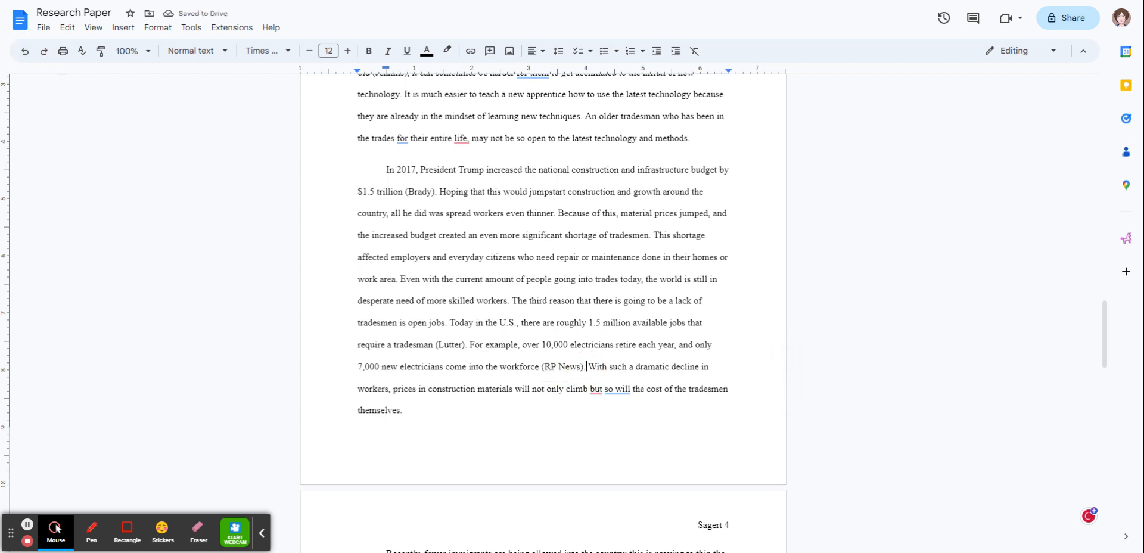
pyautogui.click(452, 345)
# - Inspect the (Brady), (RP News) and (Jenkins) in-text citations on earlier pages
pyautogui.moveTo(415, 192); pyautogui.dragTo(422, 192)
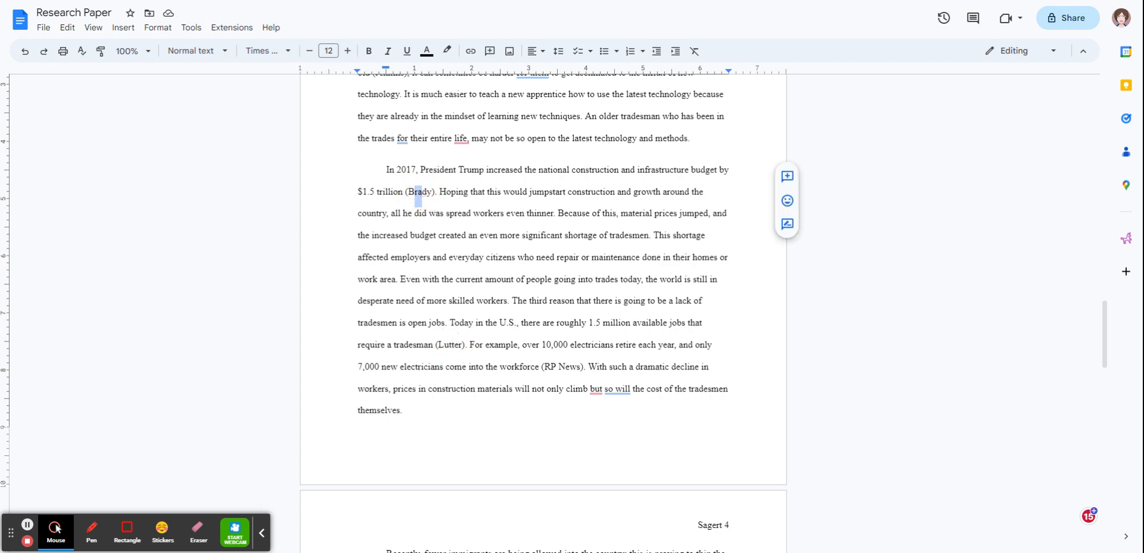
pyautogui.scroll(4, 422, 192)
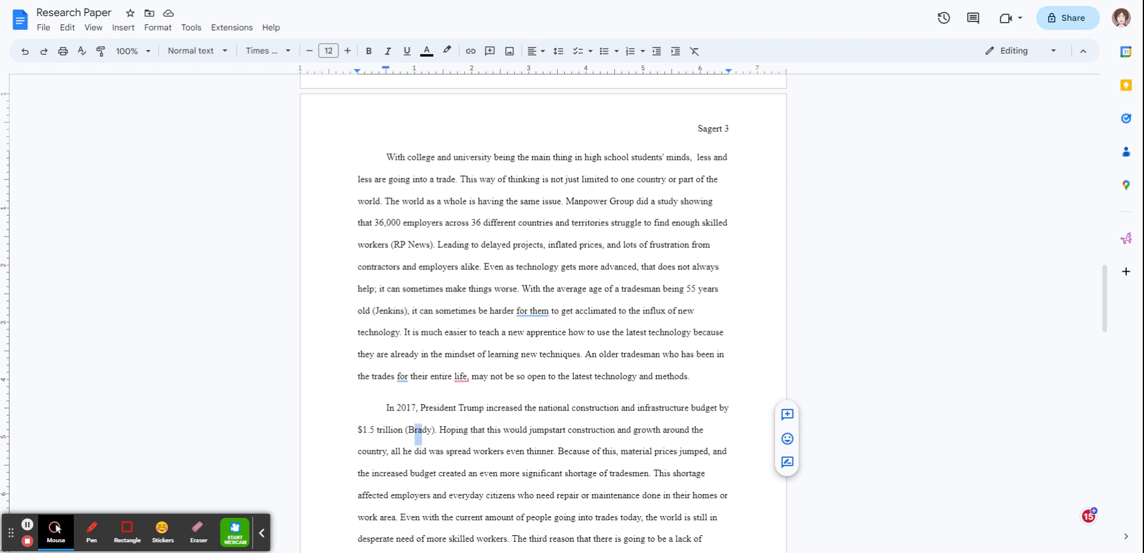
pyautogui.click(409, 244)
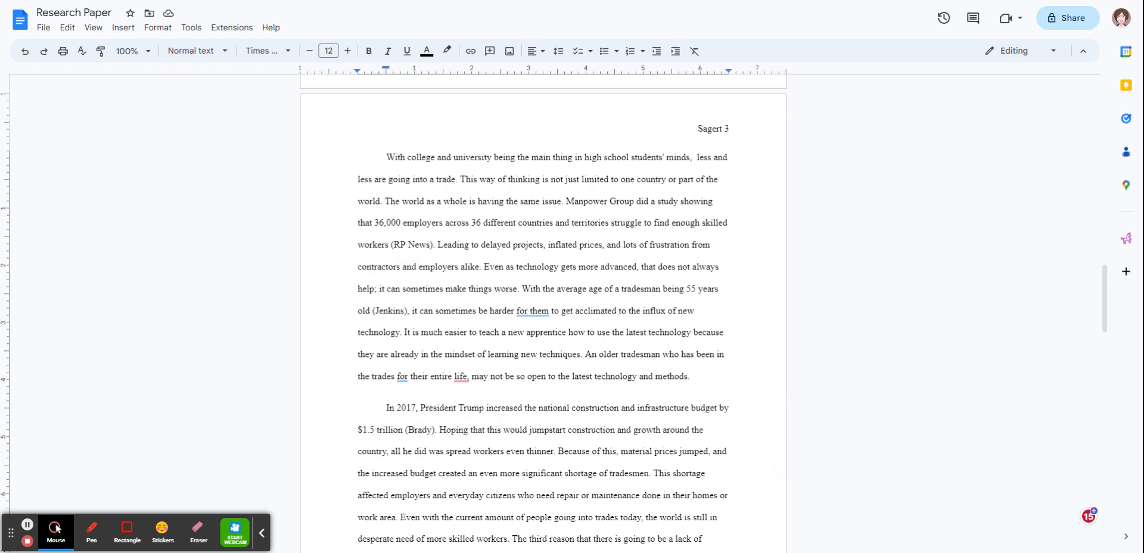
pyautogui.click(388, 311)
pyautogui.moveTo(388, 311)
pyautogui.mouseDown()
pyautogui.moveTo(460, 289)
pyautogui.moveTo(385, 316)
pyautogui.moveTo(394, 313)
pyautogui.mouseUp()
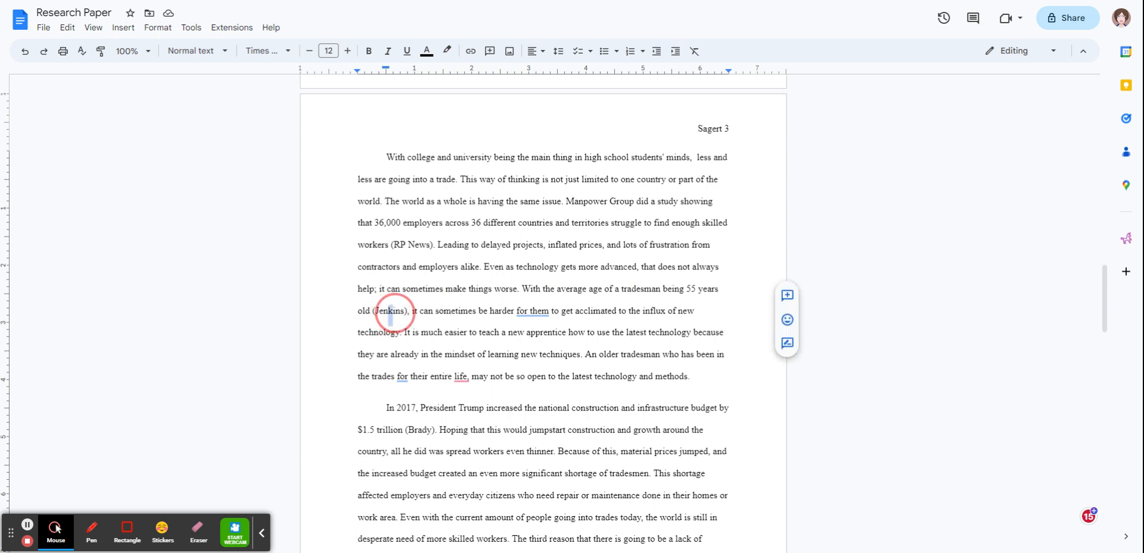
pyautogui.moveTo(394, 312); pyautogui.dragTo(397, 313)
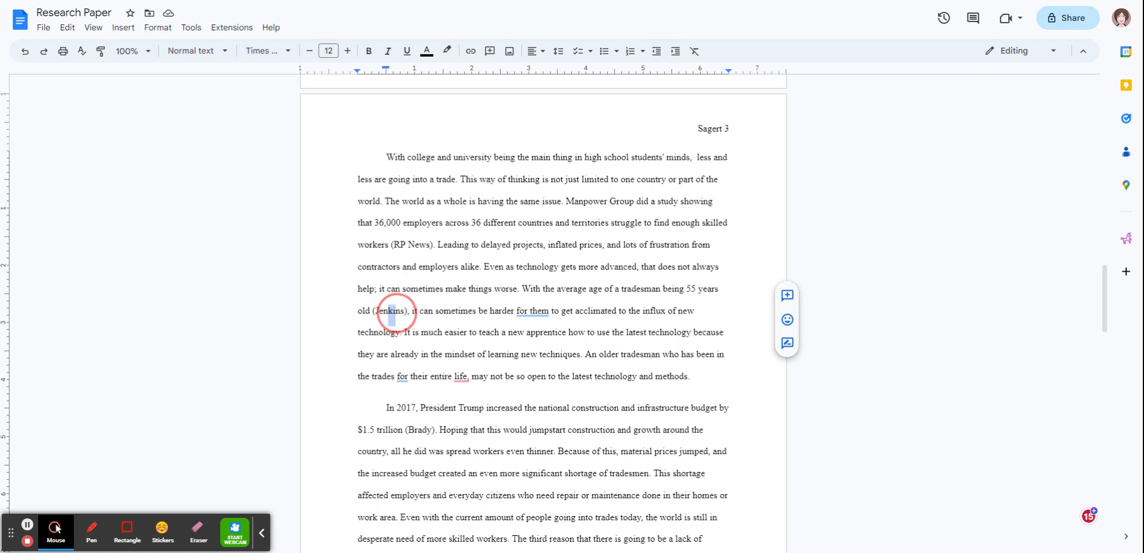
pyautogui.scroll(-12, 390, 310)
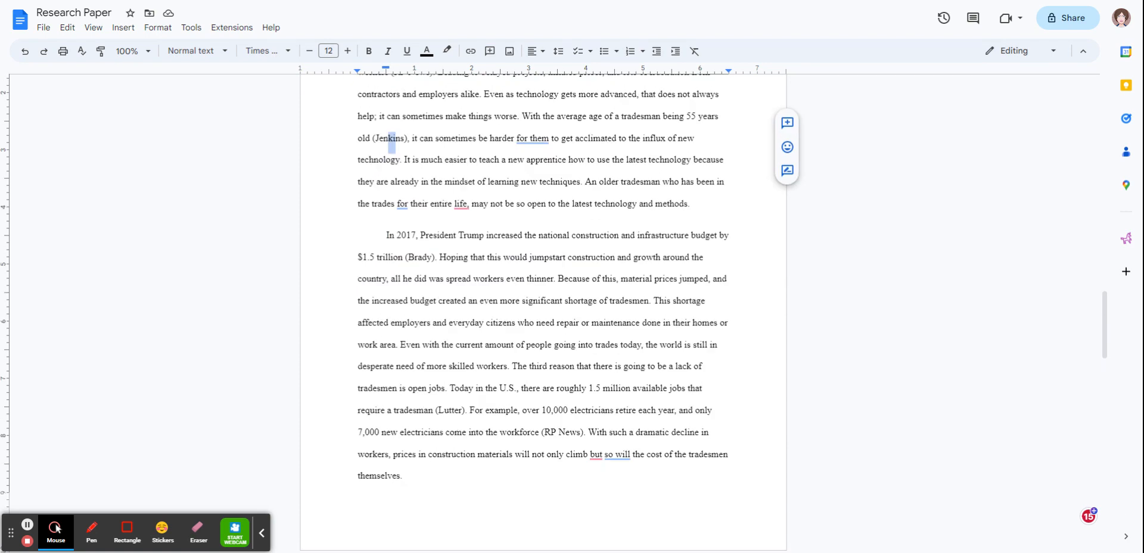
# - Retype the ending of 'Card.', add an empty line after the citation, and return to page 1
pyautogui.scroll(-7, 542, 310)
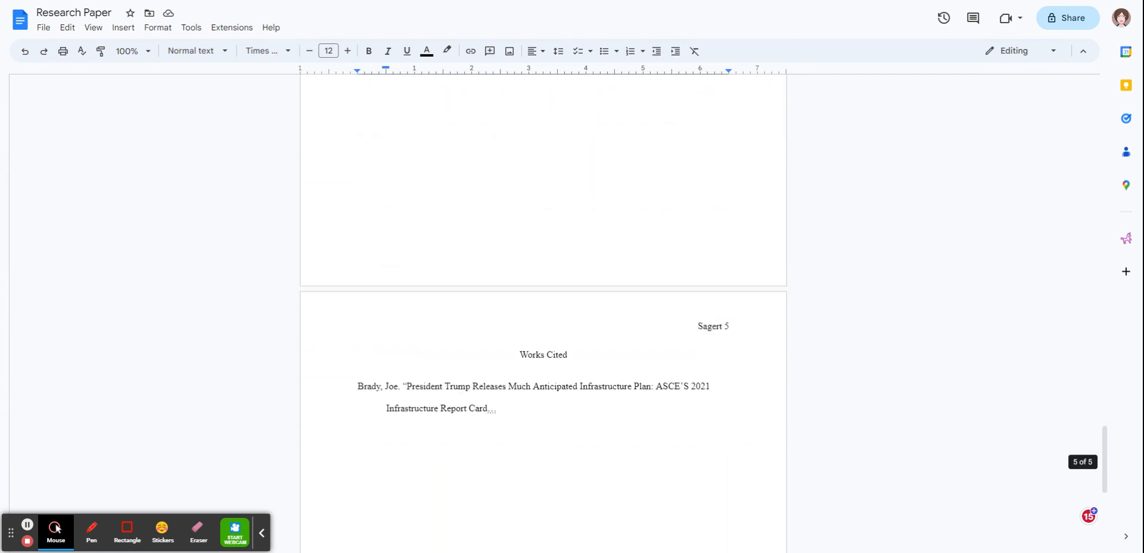
pyautogui.click(513, 411)
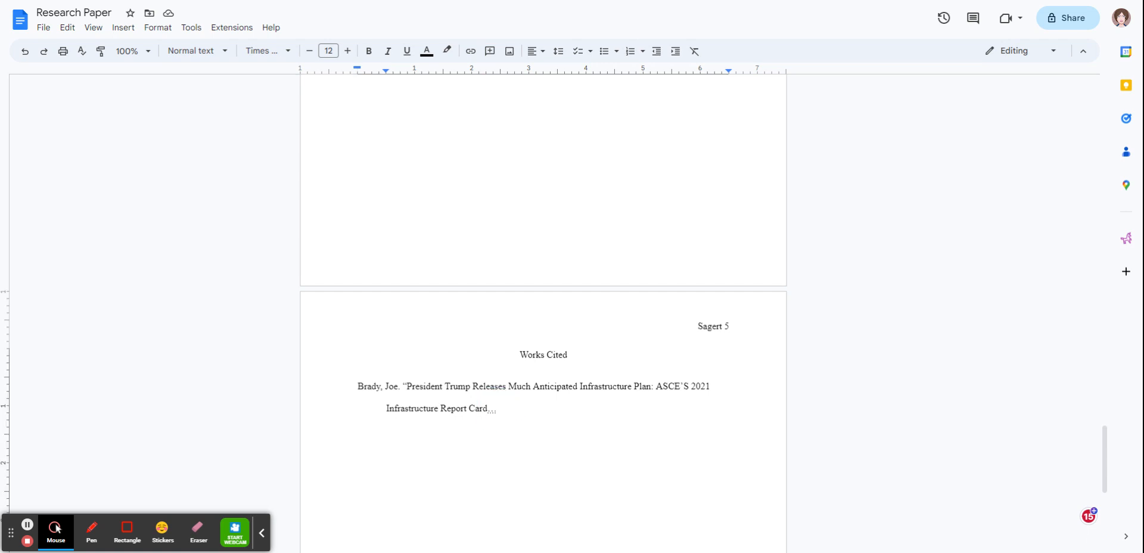
pyautogui.press('BackSpace')
pyautogui.write('d.')
pyautogui.scroll(-2, 544, 298)
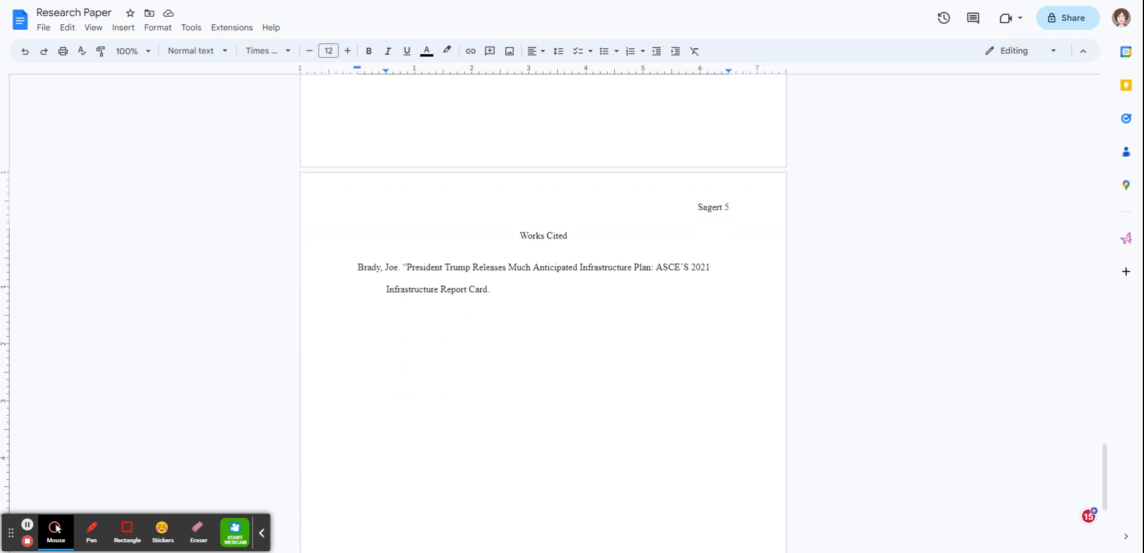
pyautogui.press('Return')
pyautogui.scroll(6, 544, 298)
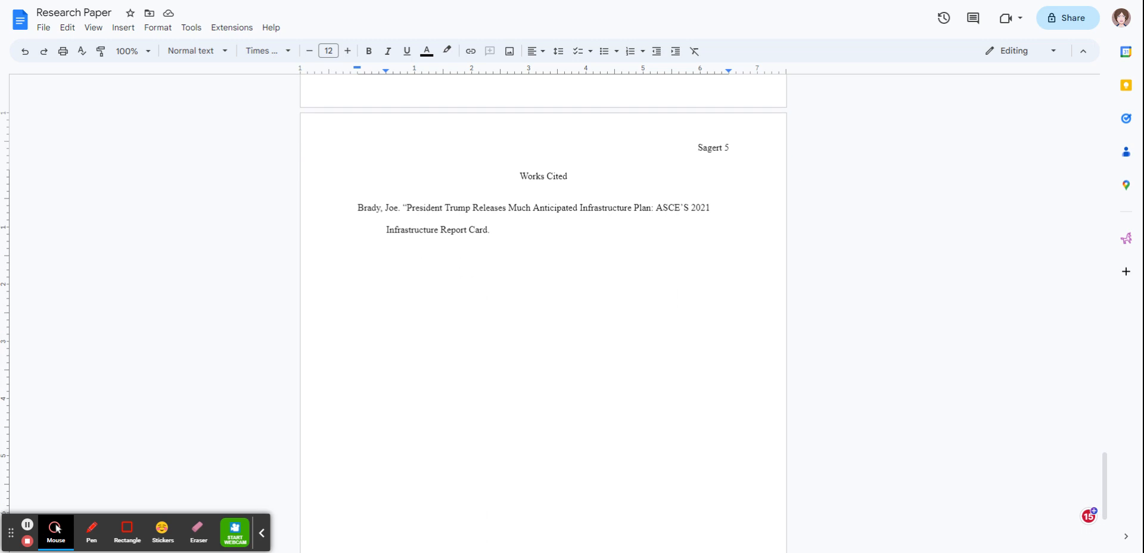
pyautogui.scroll(20, 544, 298)
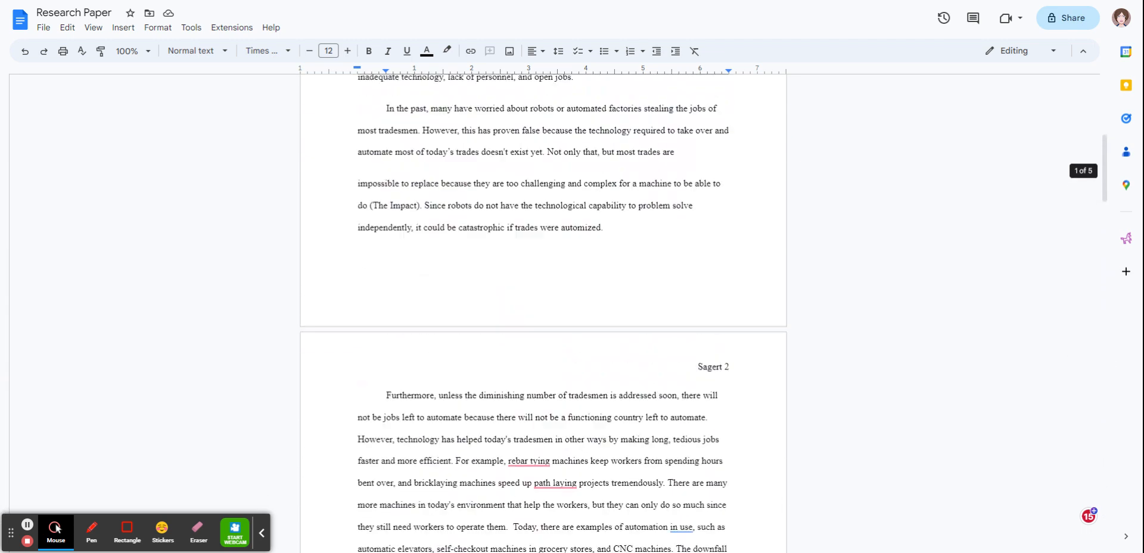